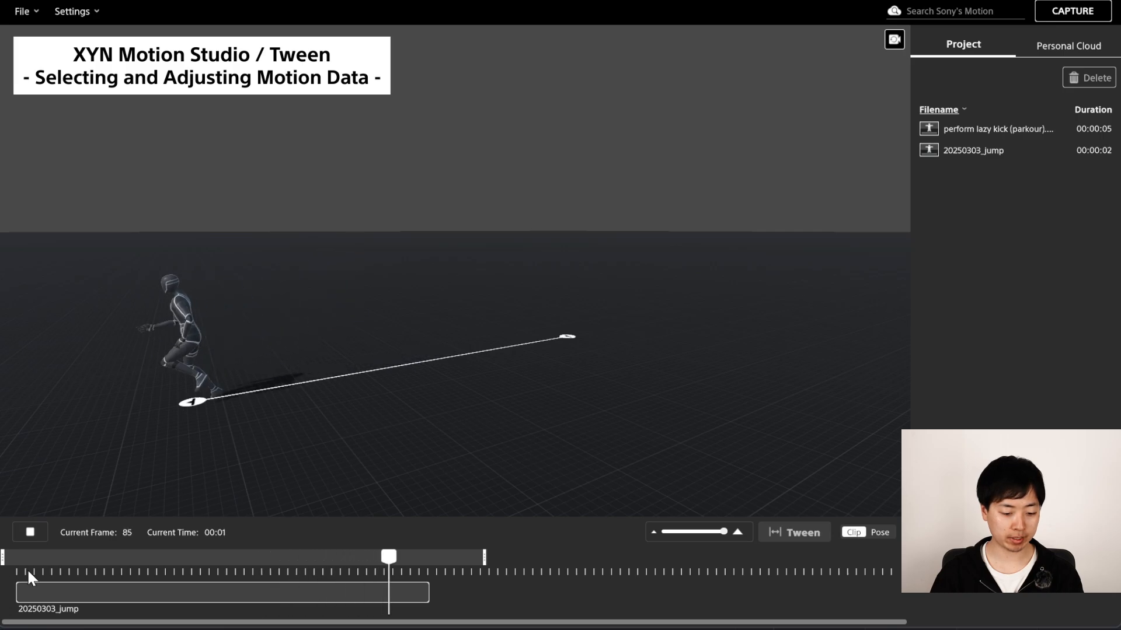
Extend the timeline range and place the perform lazy kick (parkour) motion on the track after the 20250303_jump clip.
key(space)
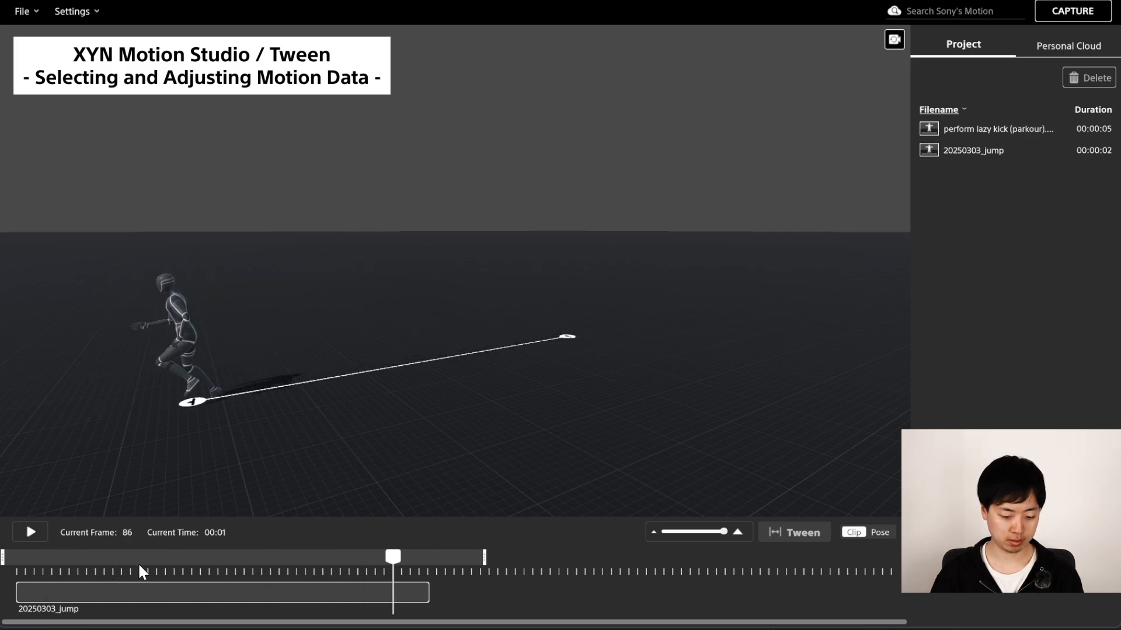
drag(485, 558, 784, 564)
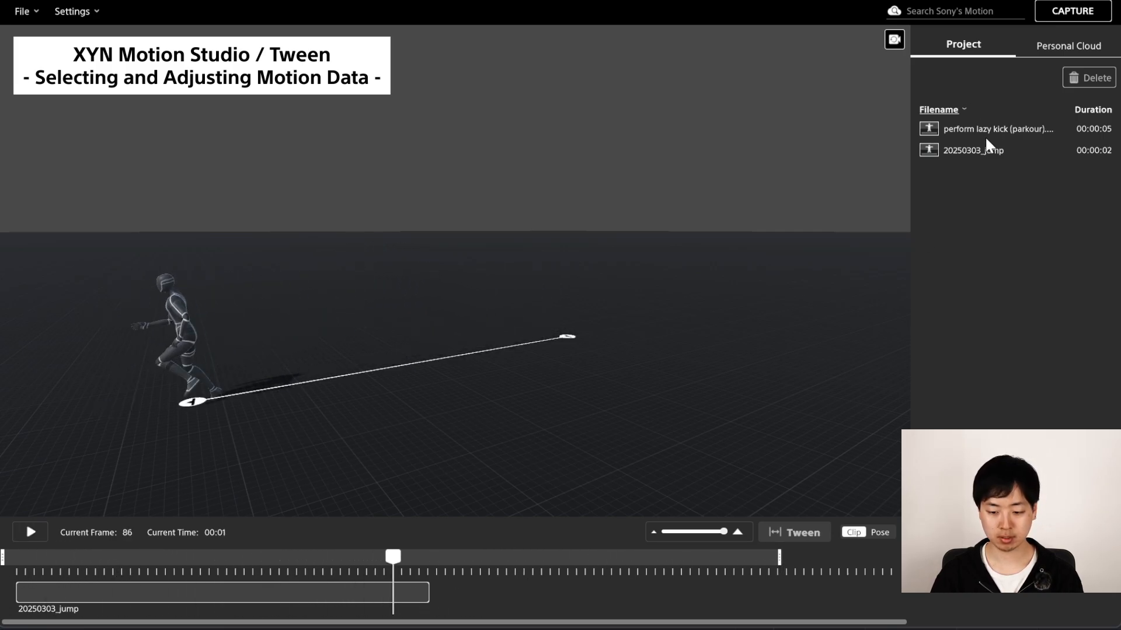
drag(982, 127, 557, 598)
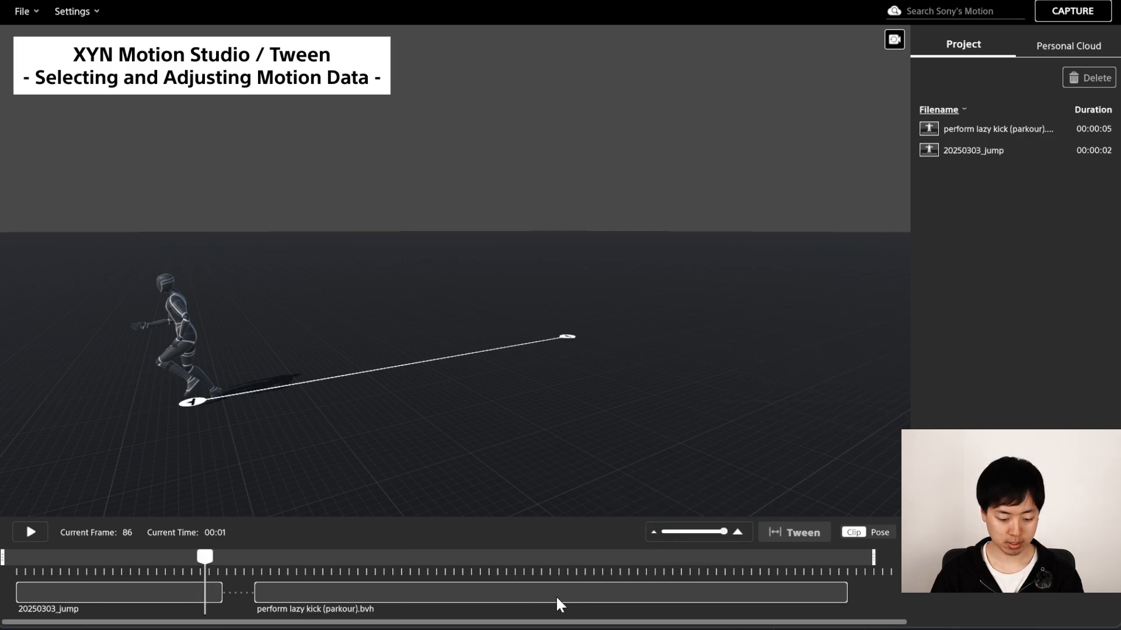
Preview both clips in sequence, scrubbing the timeline and orbiting the view to follow the character.
click(257, 572)
scroll(832, 363, up, 5)
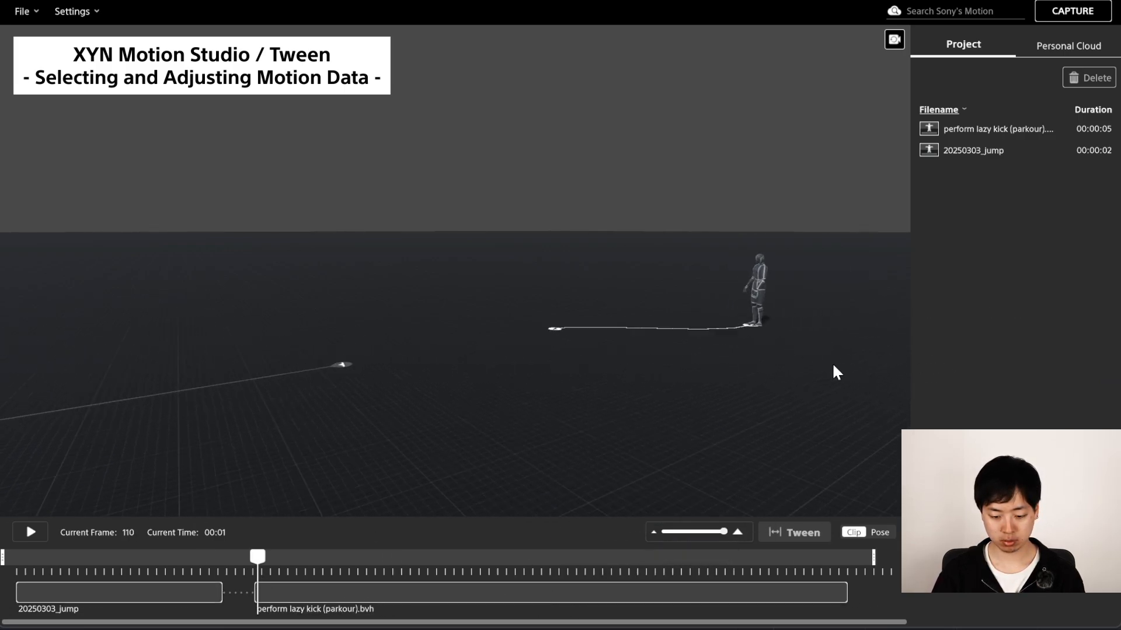
middle_drag(825, 401, 461, 424)
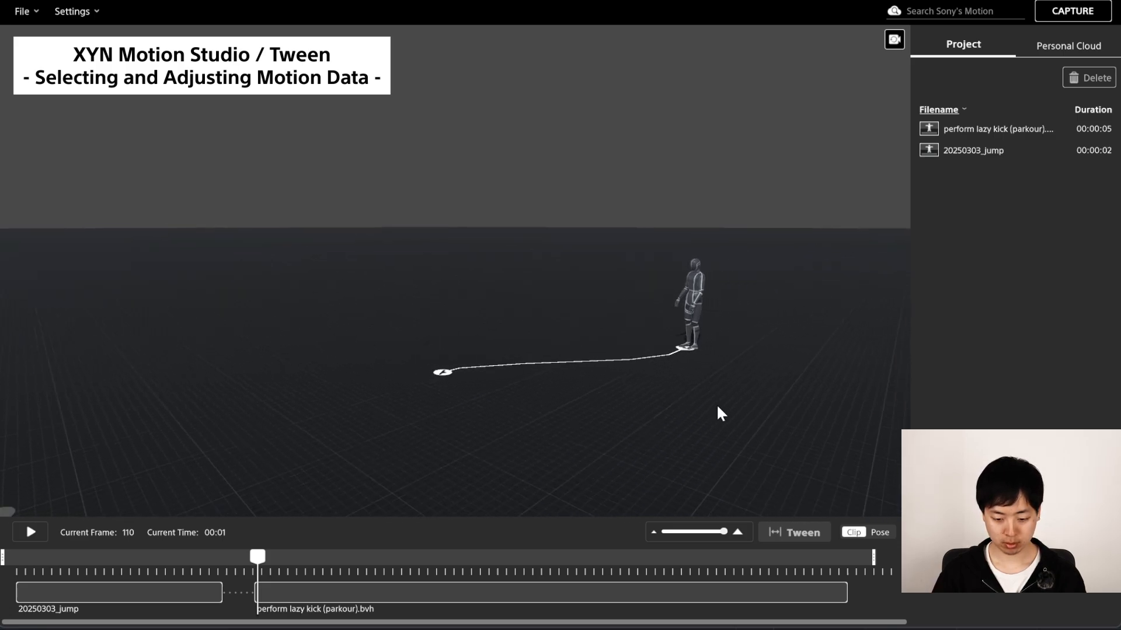
scroll(717, 408, up, 3)
click(248, 571)
key(space)
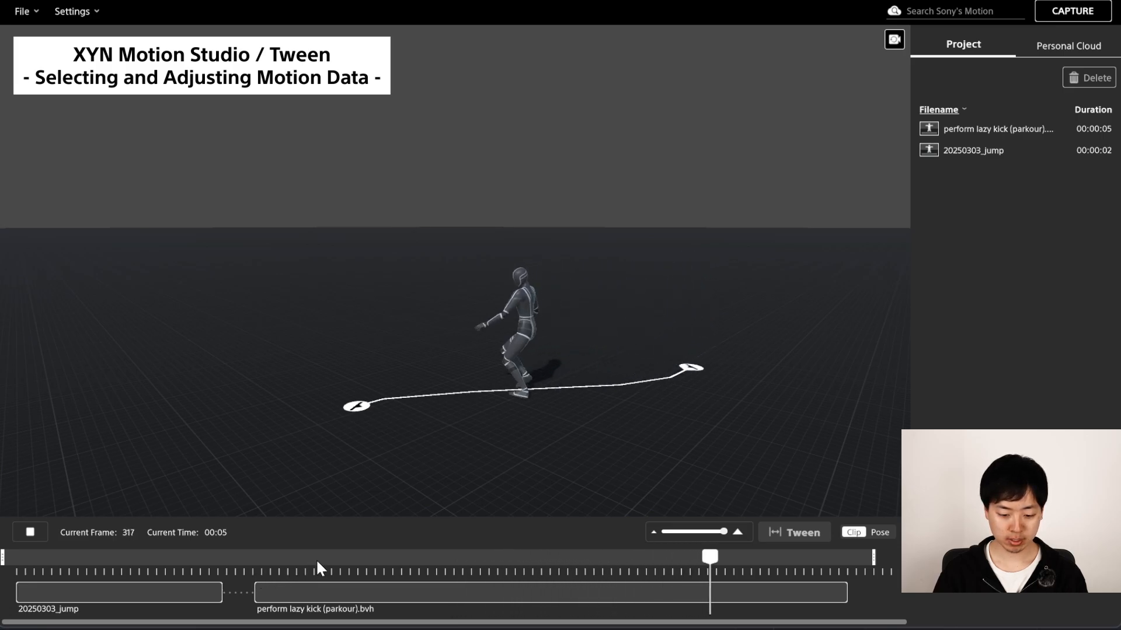
drag(760, 565, 785, 566)
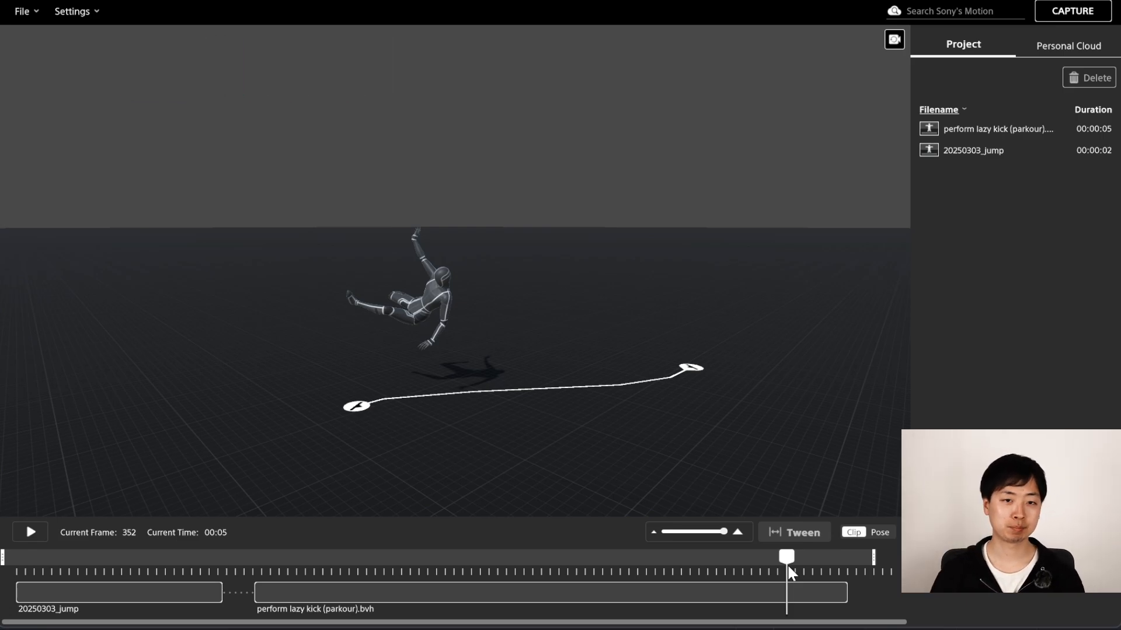
Shorten the 20250303_jump clip by trimming its end slightly.
click(175, 573)
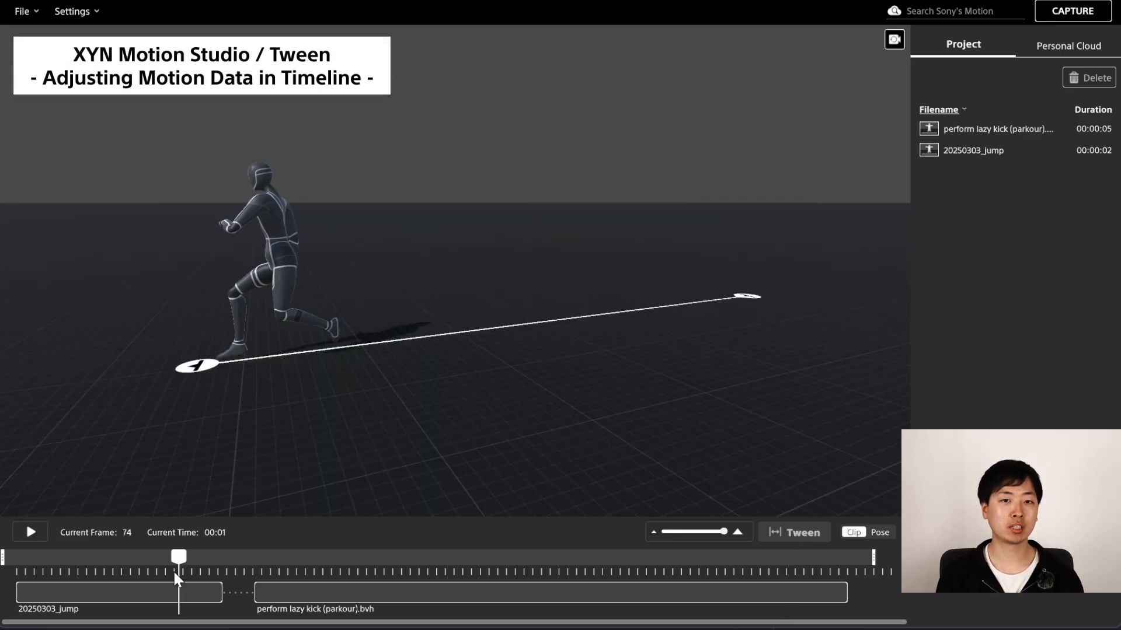
mouse_move(163, 579)
mouse_down()
mouse_move(212, 579)
mouse_move(208, 605)
mouse_up()
Scrub to the transition and orbit the view to inspect the gap between the two motions.
drag(292, 574, 337, 572)
scroll(730, 383, down, 2)
middle_drag(746, 378, 249, 426)
middle_drag(618, 330, 233, 376)
middle_drag(595, 344, 375, 366)
scroll(575, 407, up, 5)
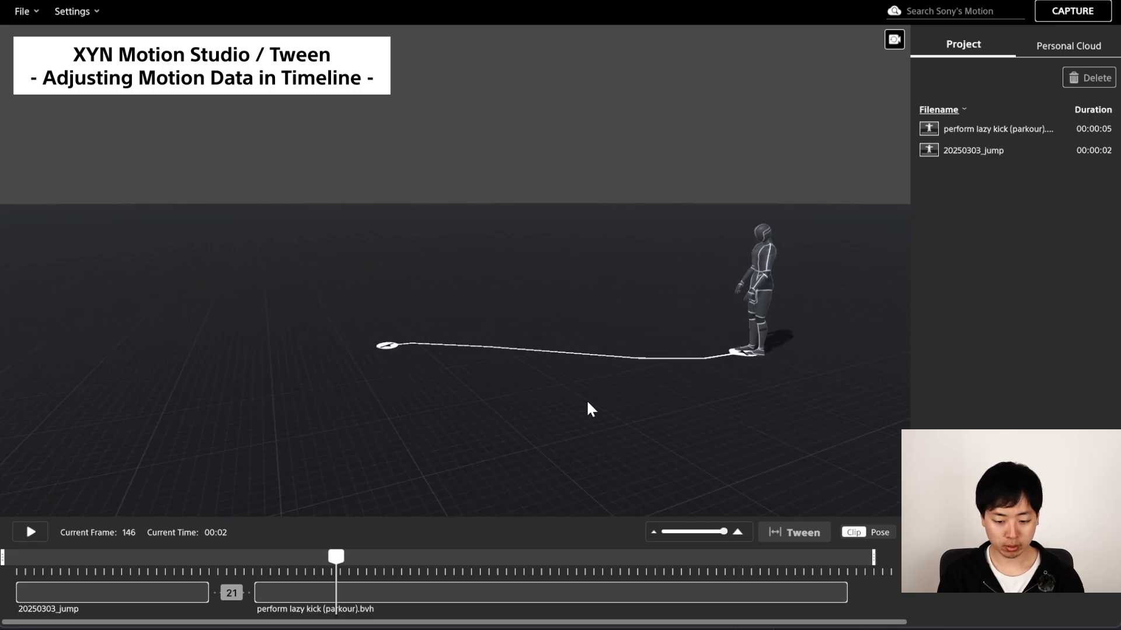
middle_drag(589, 409, 513, 403)
Trim the start of the kick clip up to the playhead at frame 325.
drag(374, 575, 727, 571)
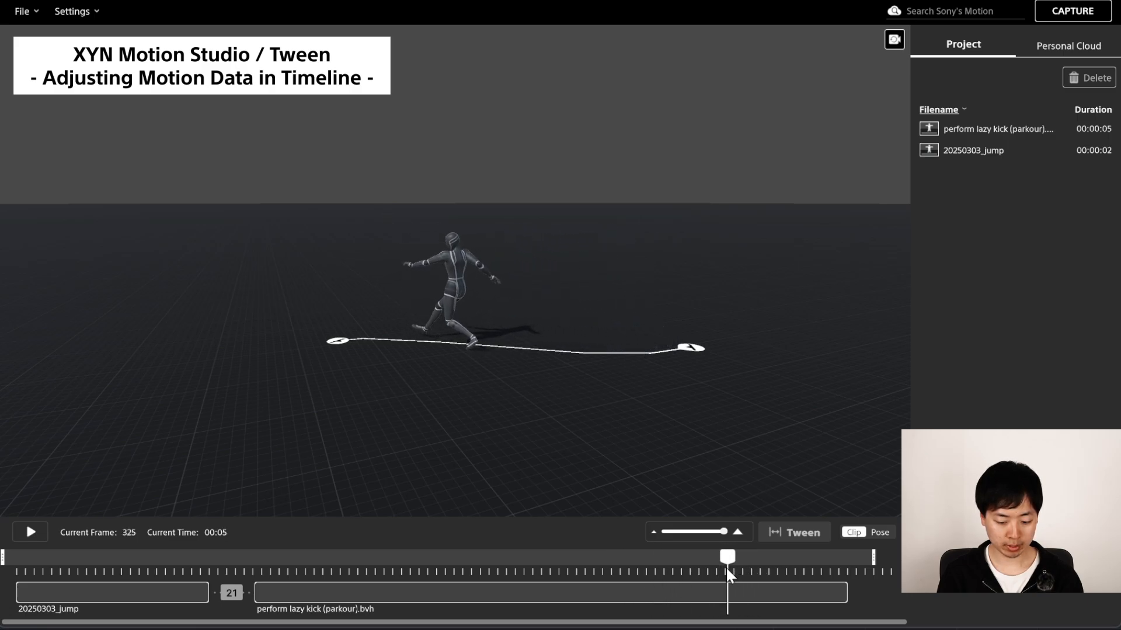
drag(252, 592, 727, 604)
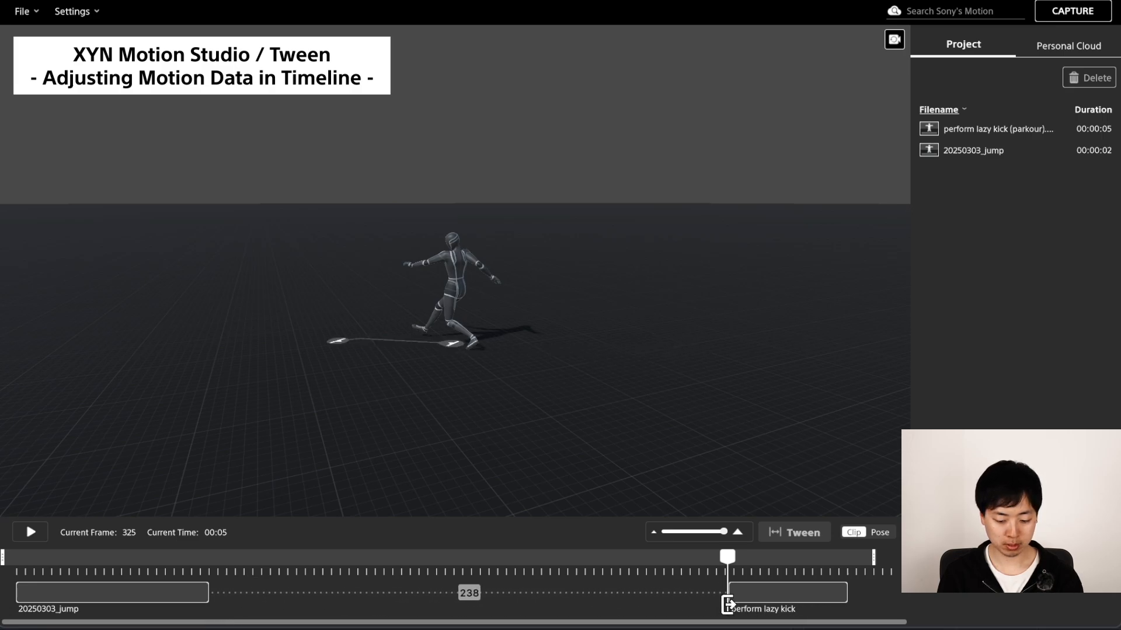
Move the trimmed kick clip earlier so about 67 frames separate it from the jump clip.
key(space)
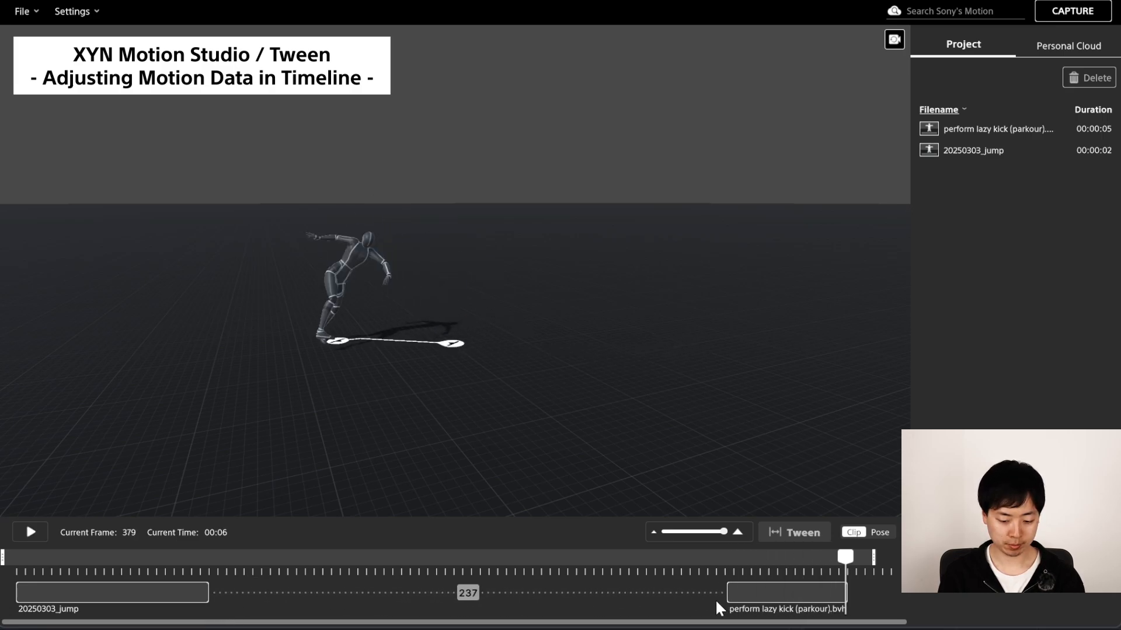
drag(796, 596, 424, 598)
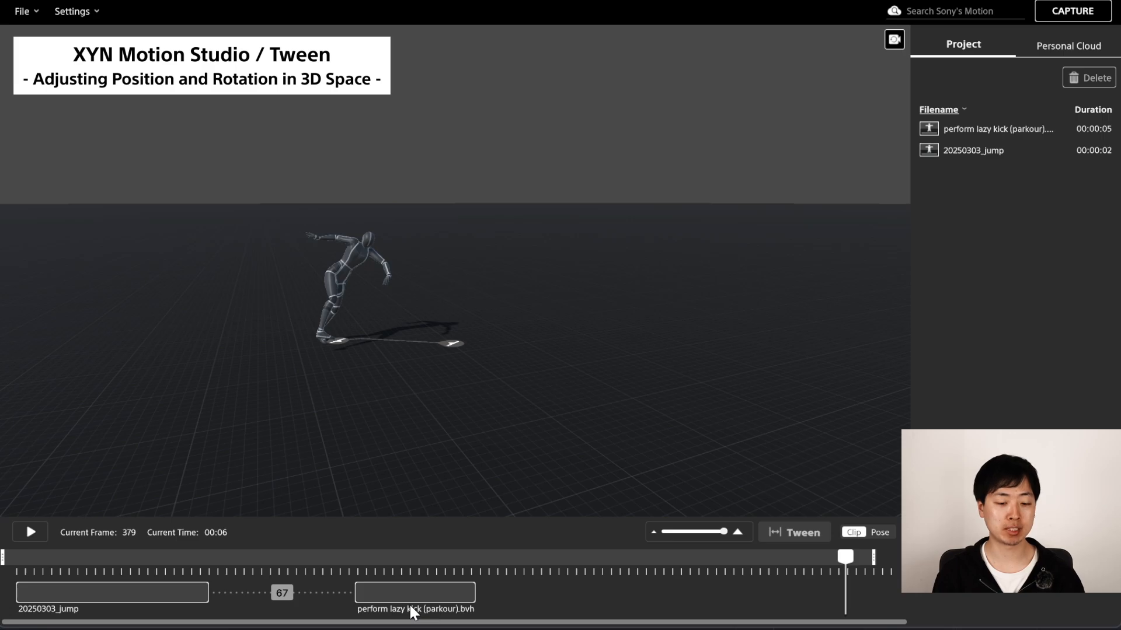
Select the kick character in the viewport at frame 183 and try moving it, undoing the move.
click(413, 610)
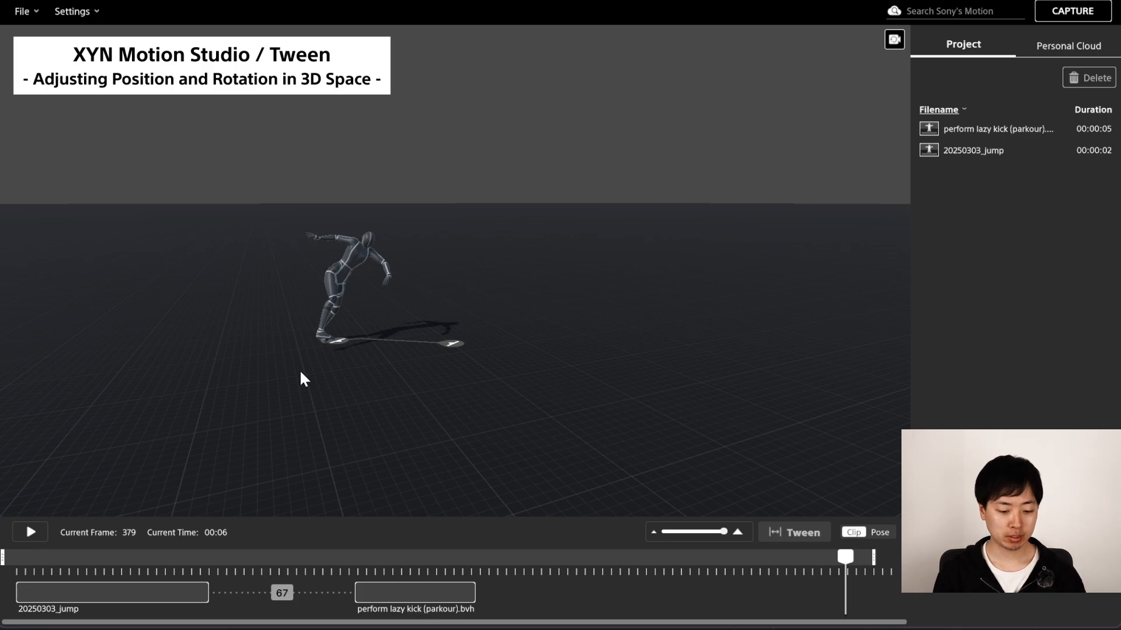
click(376, 259)
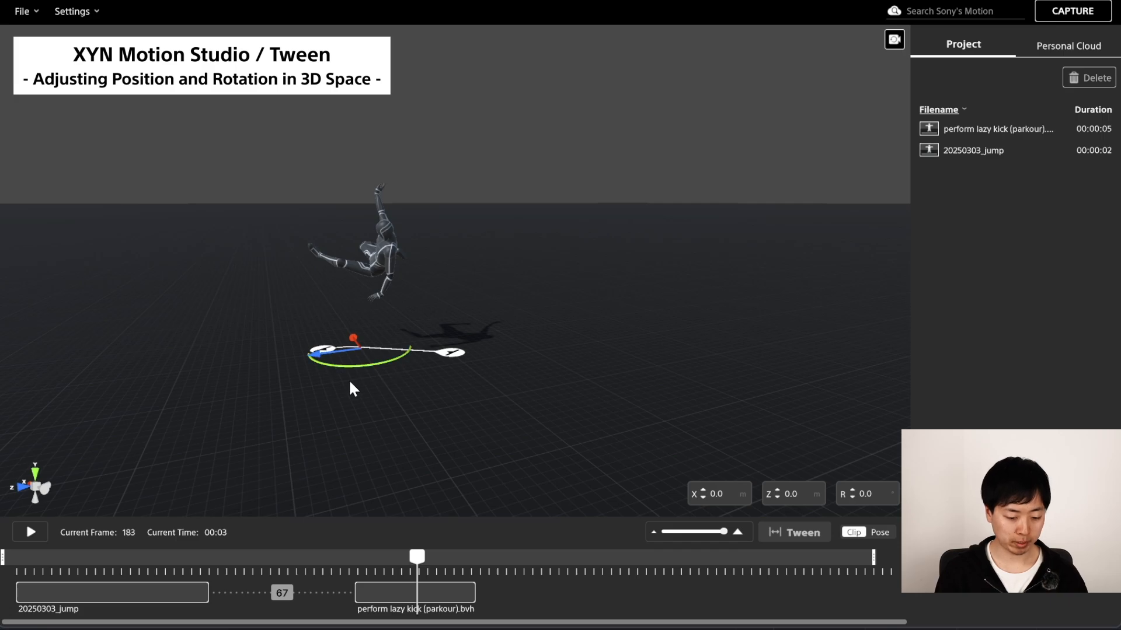
drag(356, 342, 384, 404)
key(ctrl+z)
key(ctrl+z)
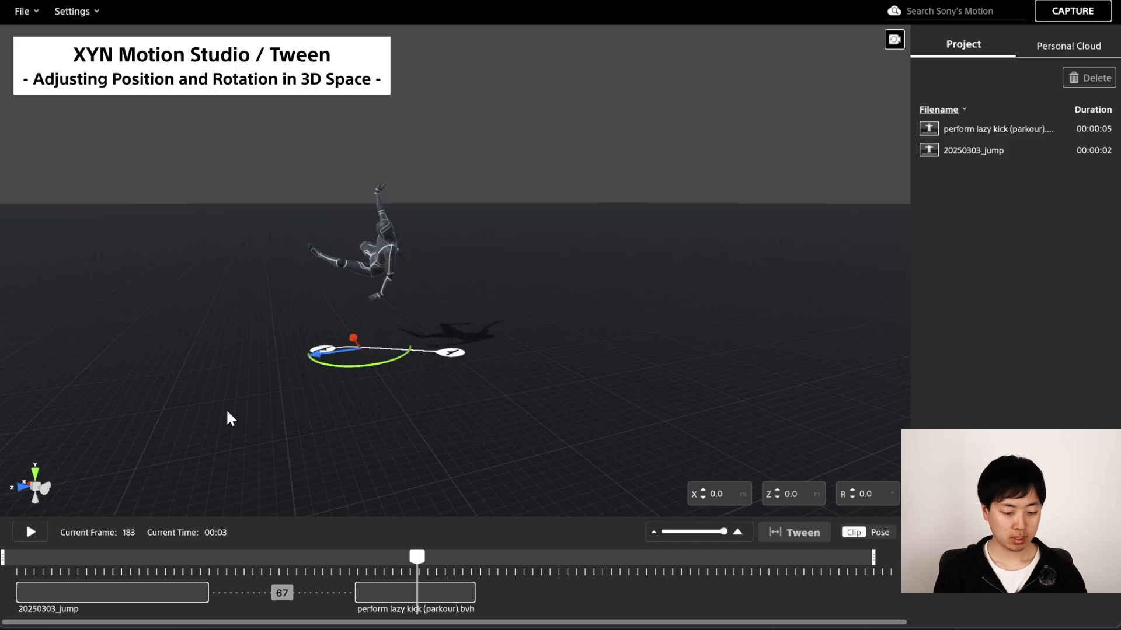
Move and rotate the kick clip's path so it starts near the jump's landing, at Z 13.9 and R 335.7.
middle_drag(495, 369, 651, 279)
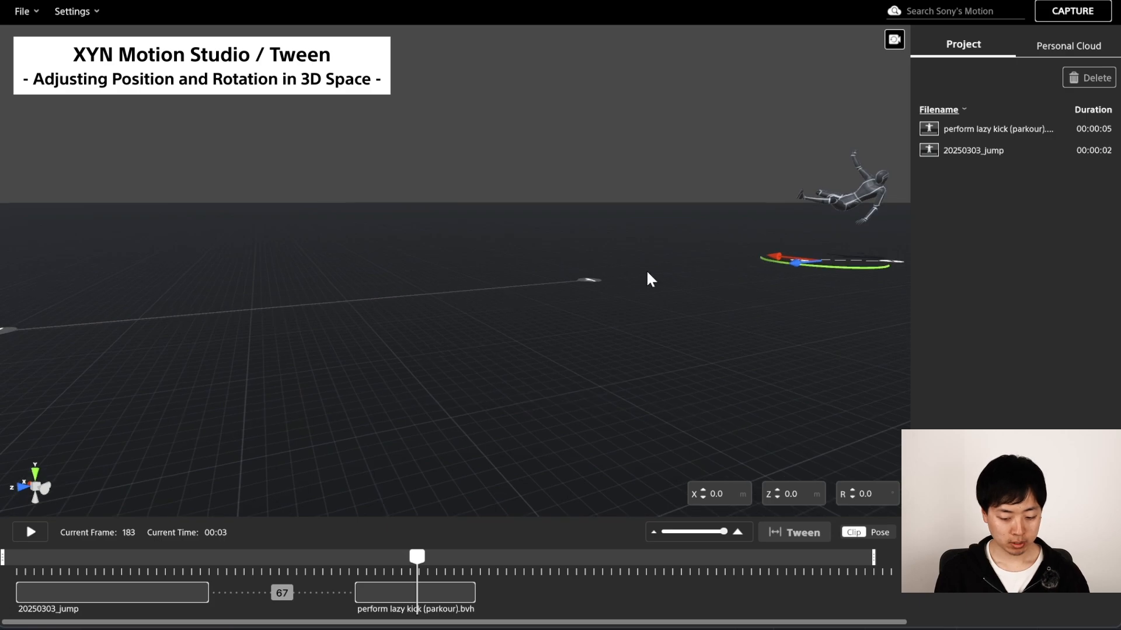
right_drag(664, 299, 641, 319)
middle_drag(548, 342, 673, 276)
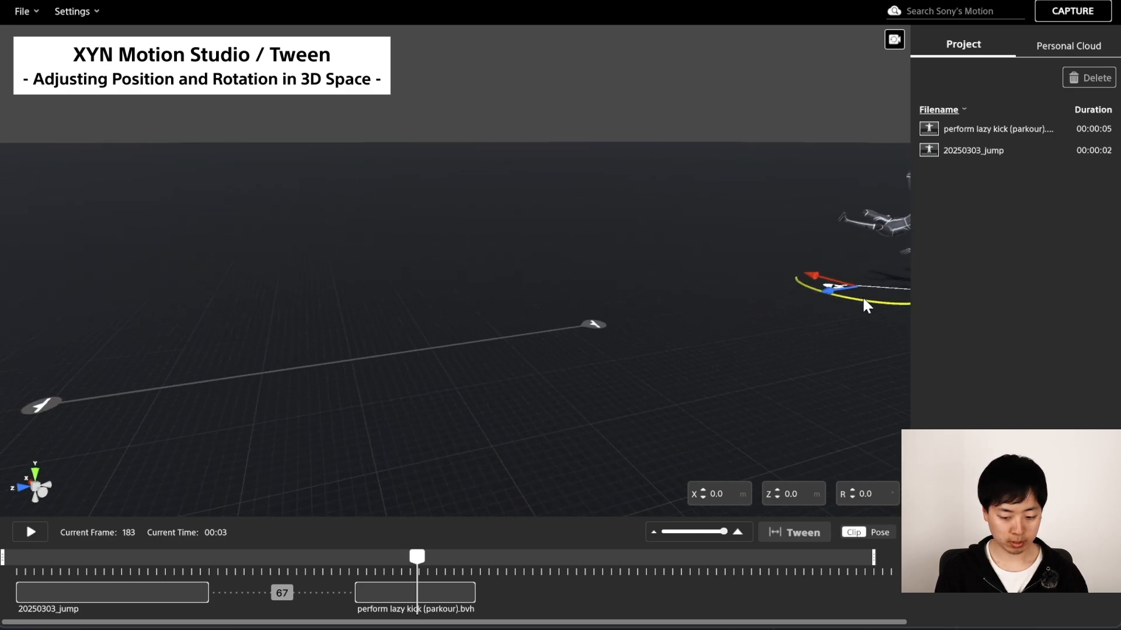
drag(839, 301, 464, 354)
drag(509, 305, 236, 387)
drag(232, 334, 233, 331)
middle_drag(546, 324, 492, 335)
scroll(492, 334, down, 3)
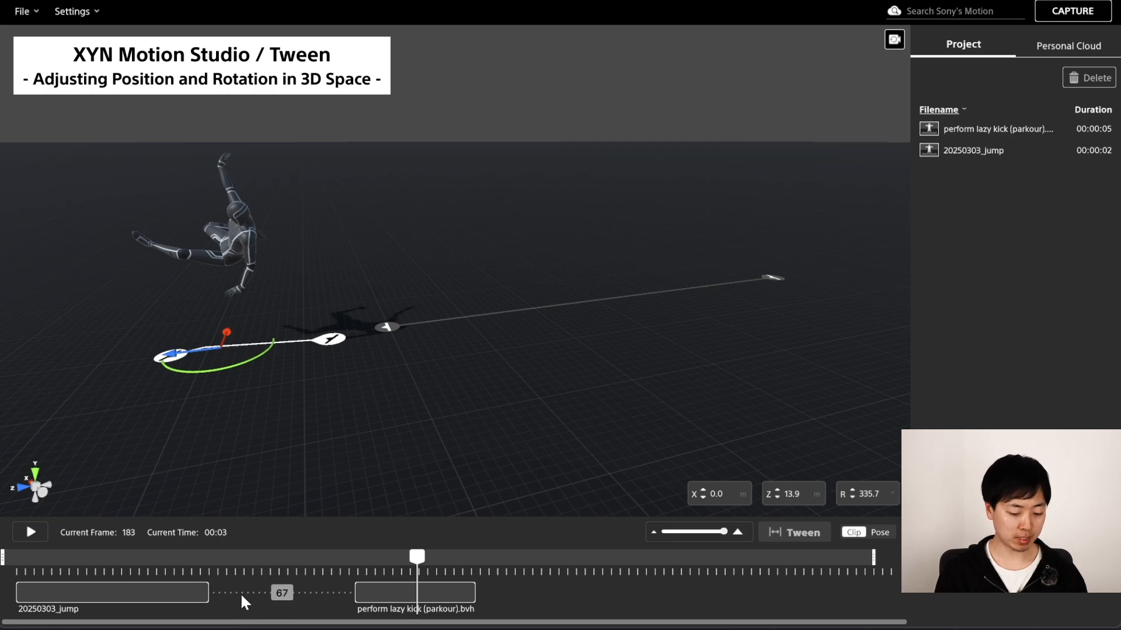
Slide the kick clip earlier to leave a 50-frame gap after the jump clip.
drag(401, 592, 275, 591)
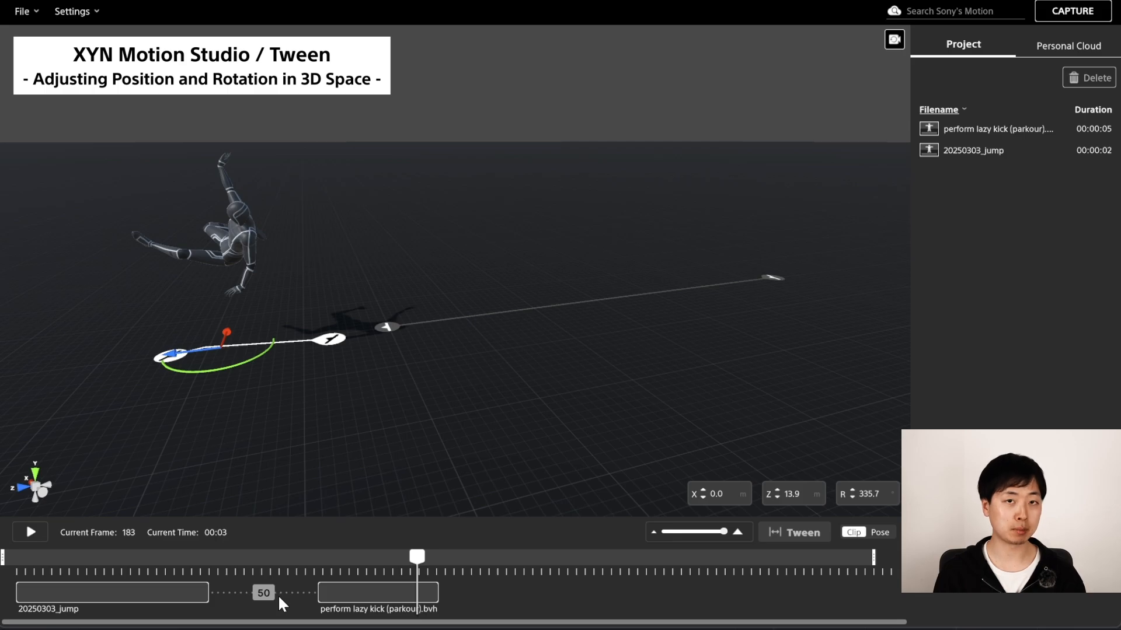
drag(139, 578, 404, 590)
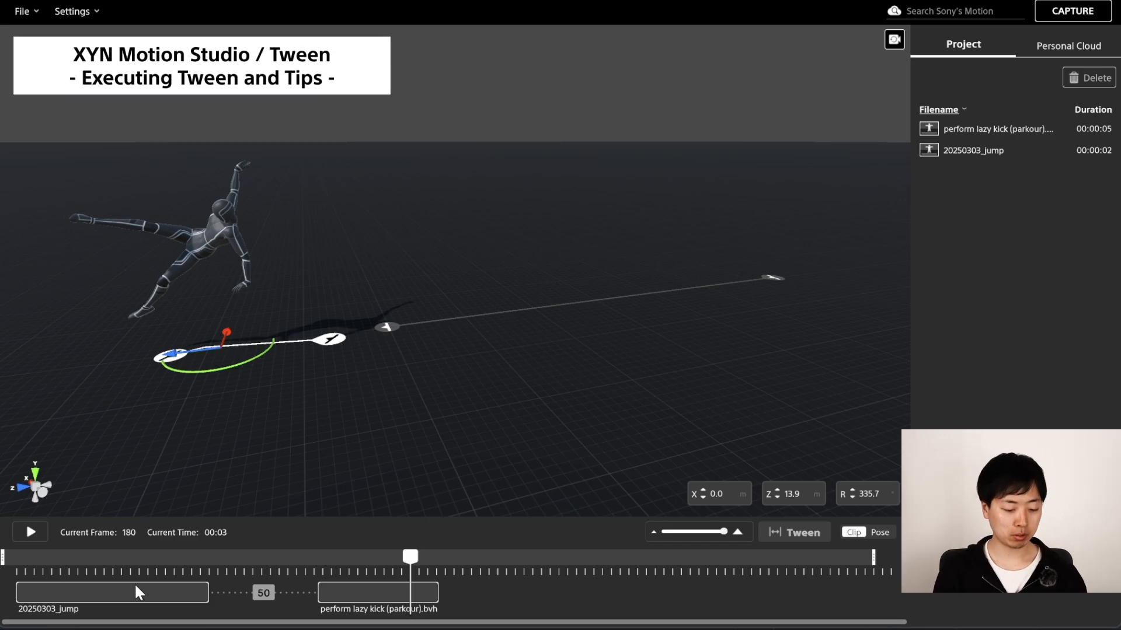
Select both clips and generate a Tween between them.
click(92, 590)
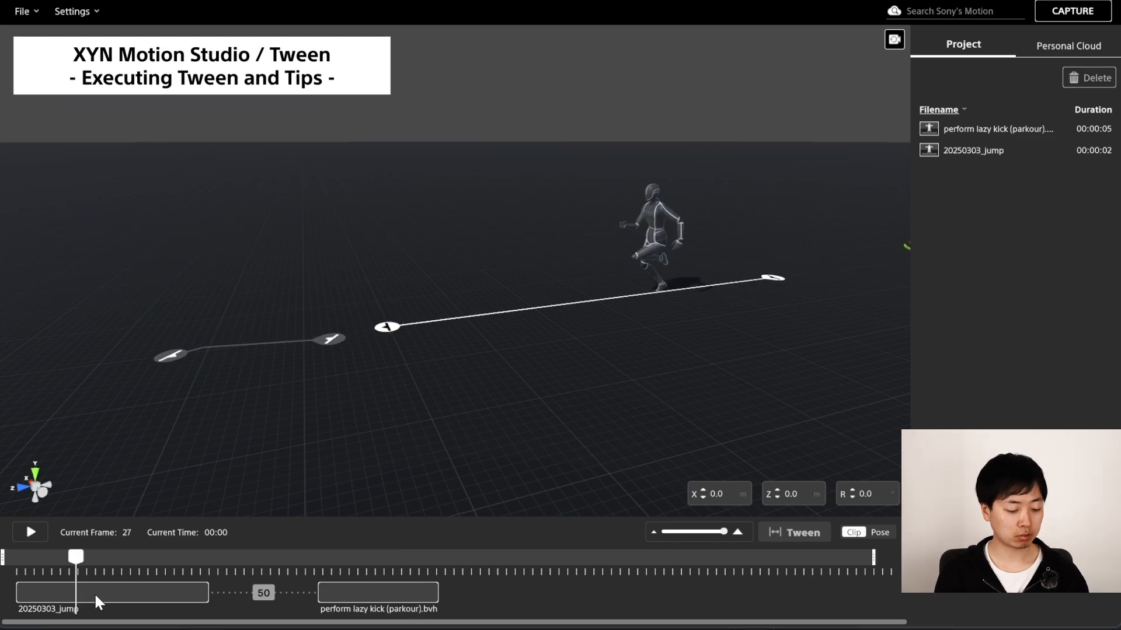
click(93, 593)
click(373, 587)
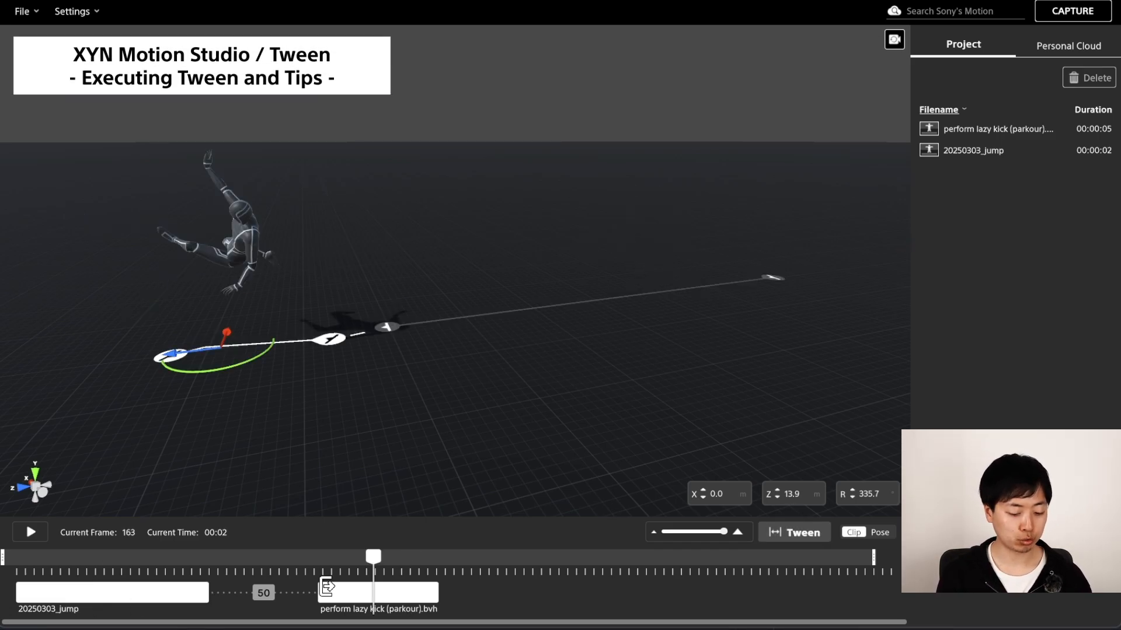
click(808, 536)
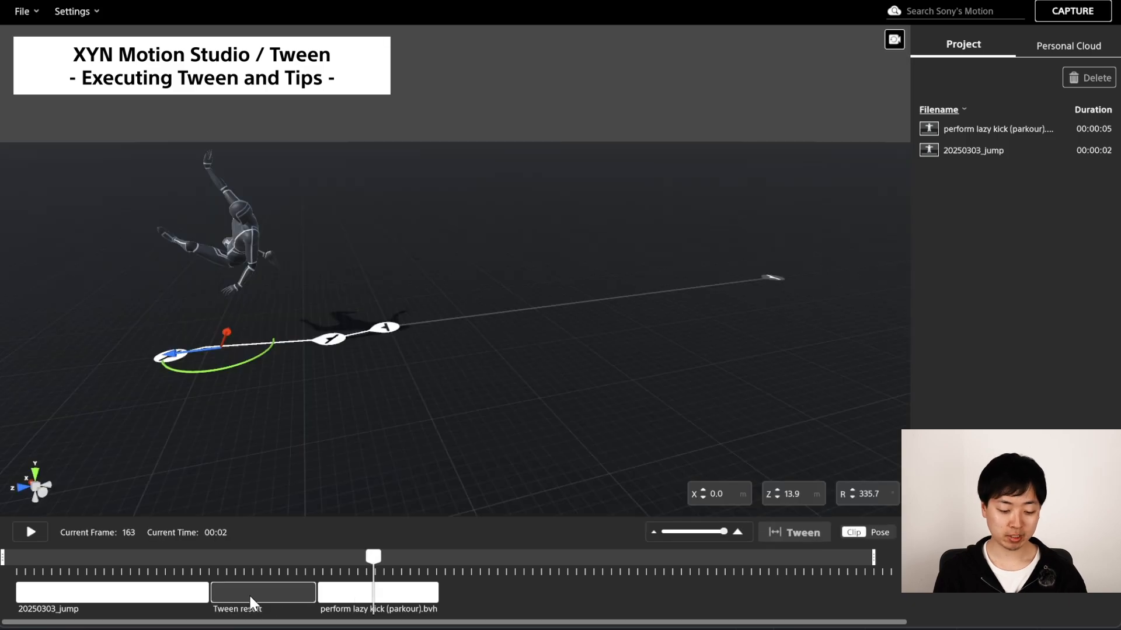
Play back the tweened transition from the start of the jump clip.
drag(150, 577, 41, 576)
key(space)
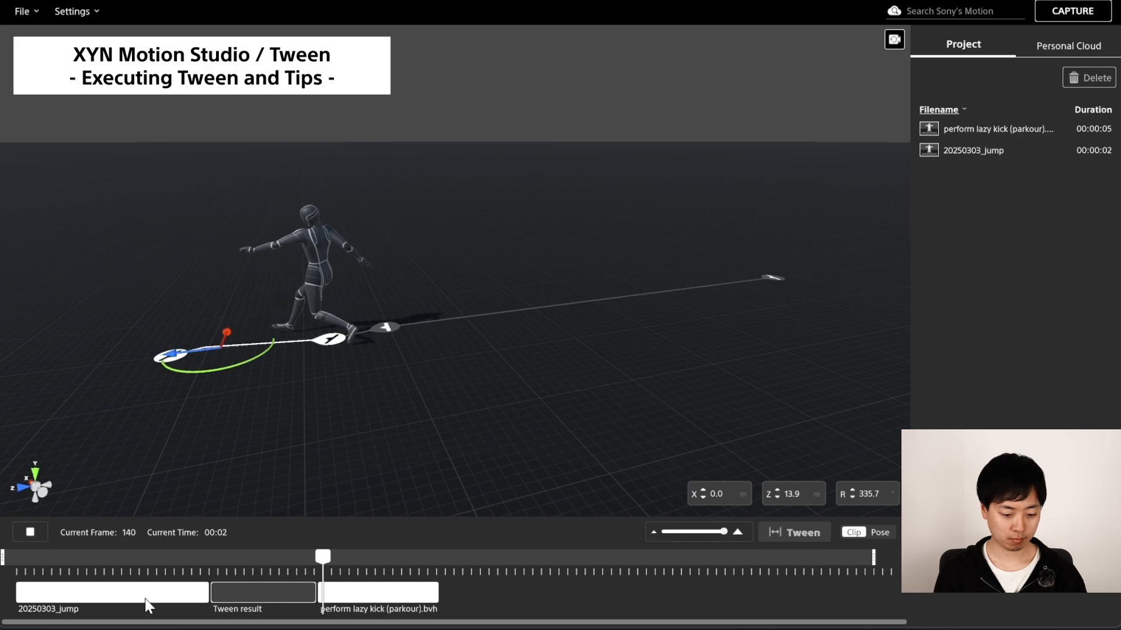
key(space)
click(127, 573)
key(space)
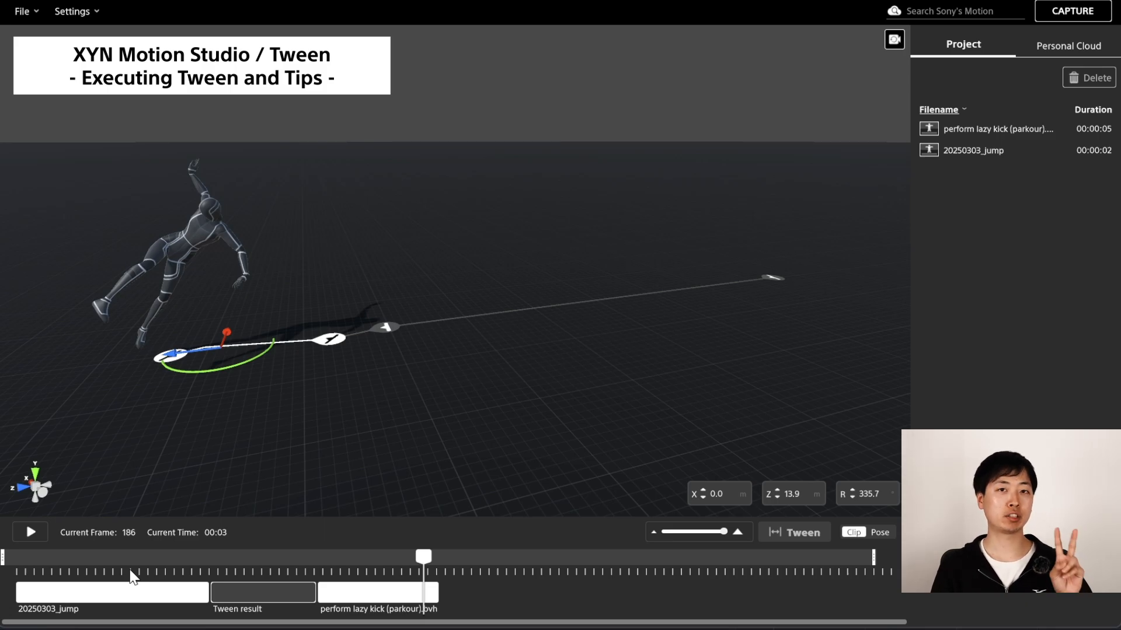
Remove the tween result and move the kick clip closer to leave a 33-frame gap.
click(248, 597)
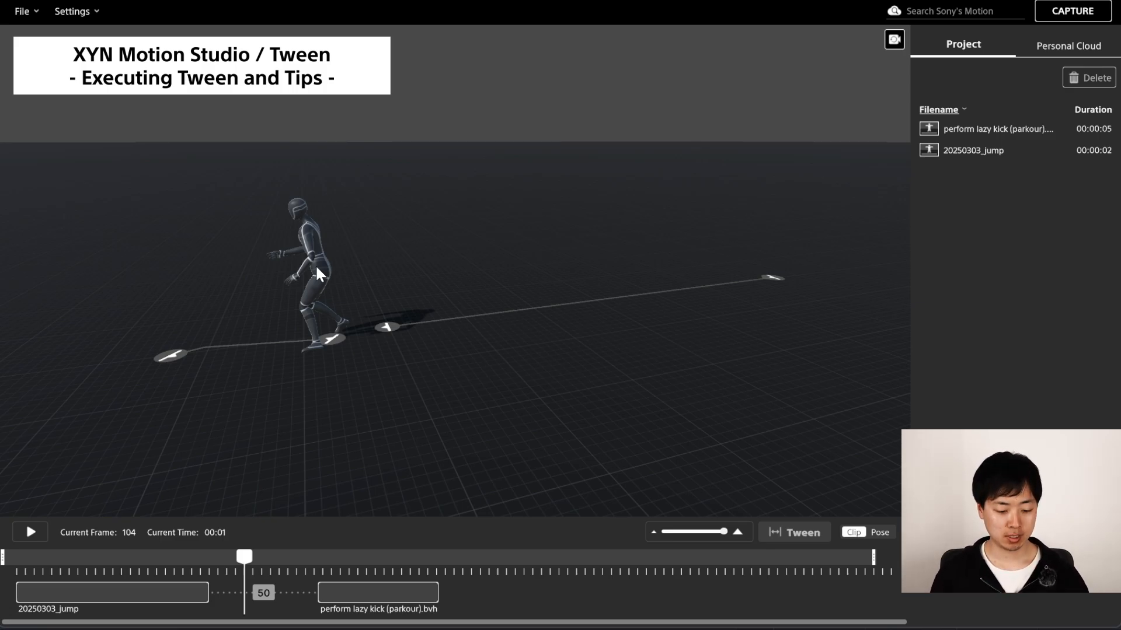
click(366, 580)
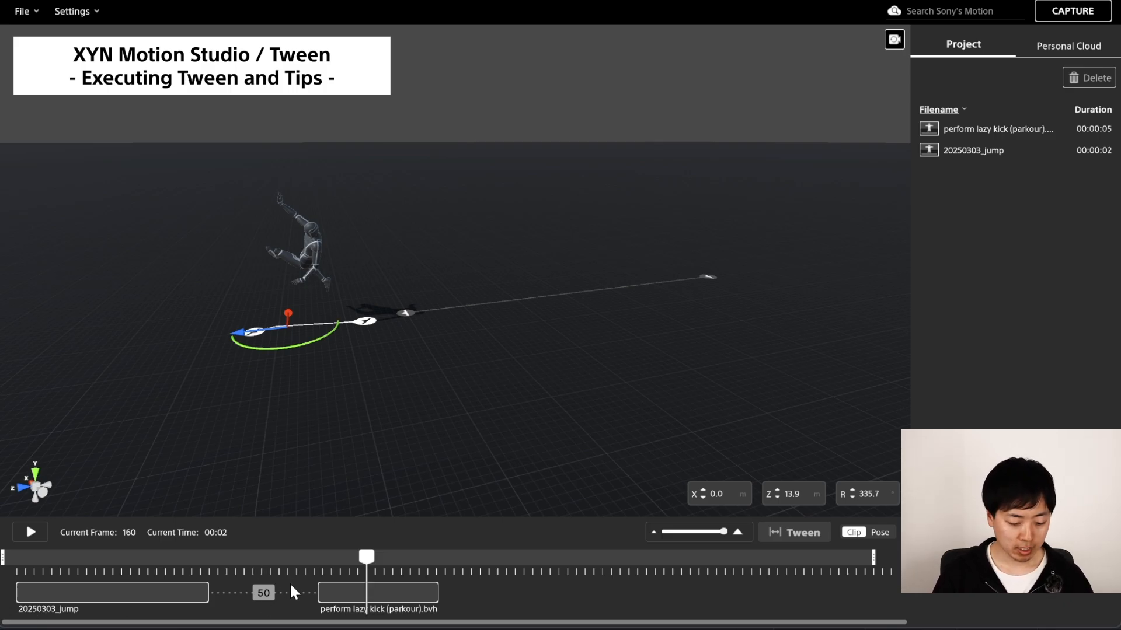
drag(400, 589, 364, 583)
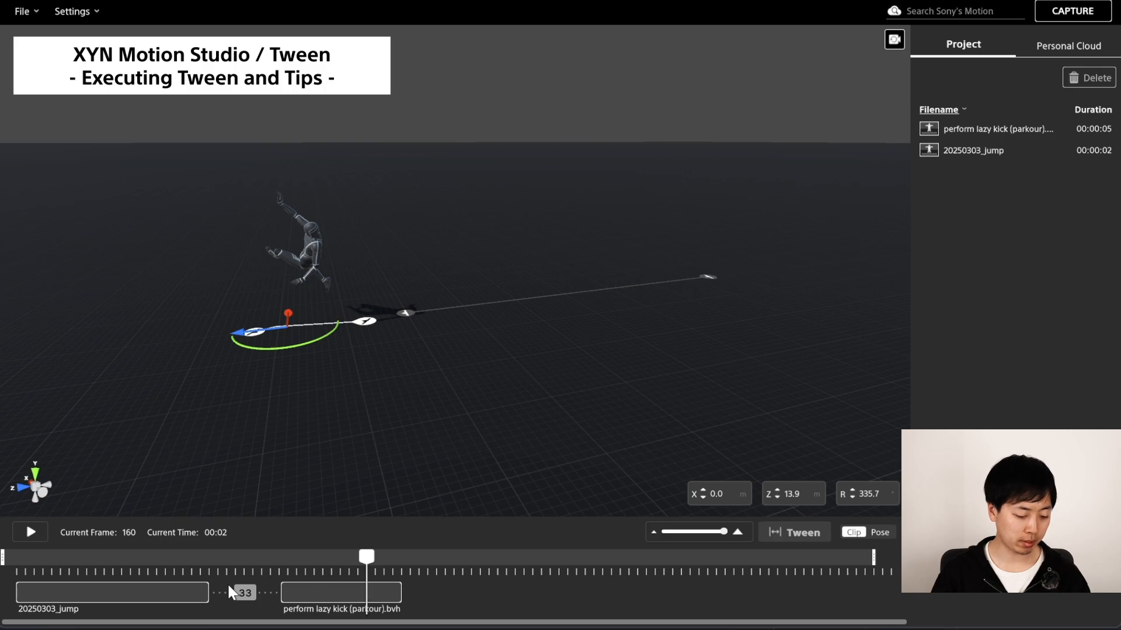
Nudge the kick clip's path in the viewport so its Z position becomes 14.3.
drag(239, 572, 271, 575)
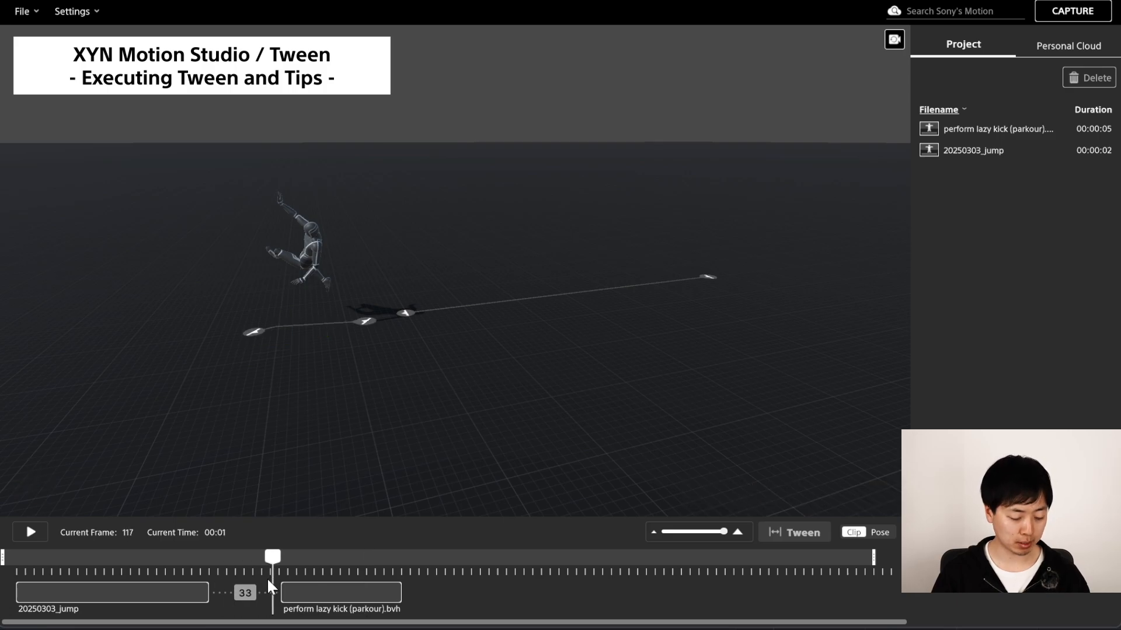
click(314, 575)
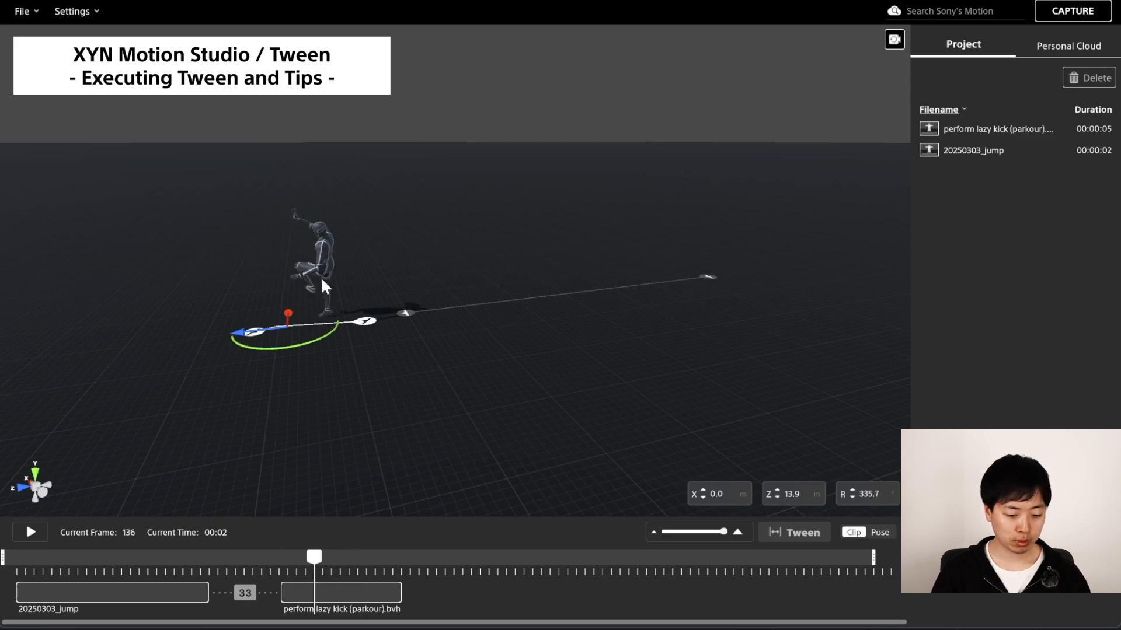
drag(250, 335, 221, 330)
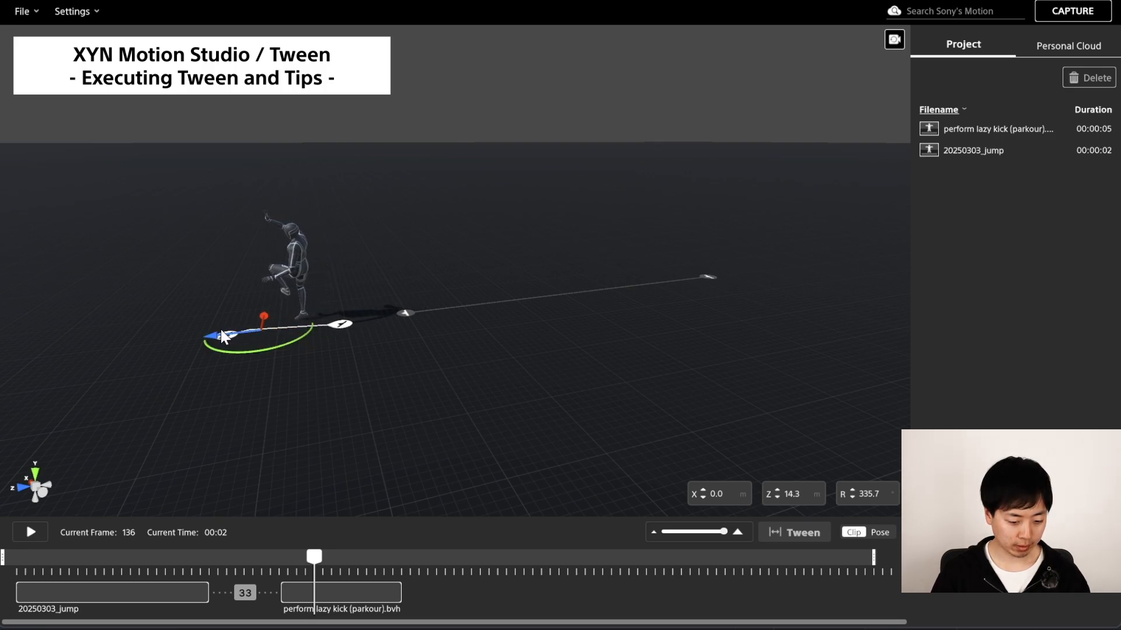
Select both clips, generate a Tween between them, and play the result.
click(154, 592)
shift+click(325, 593)
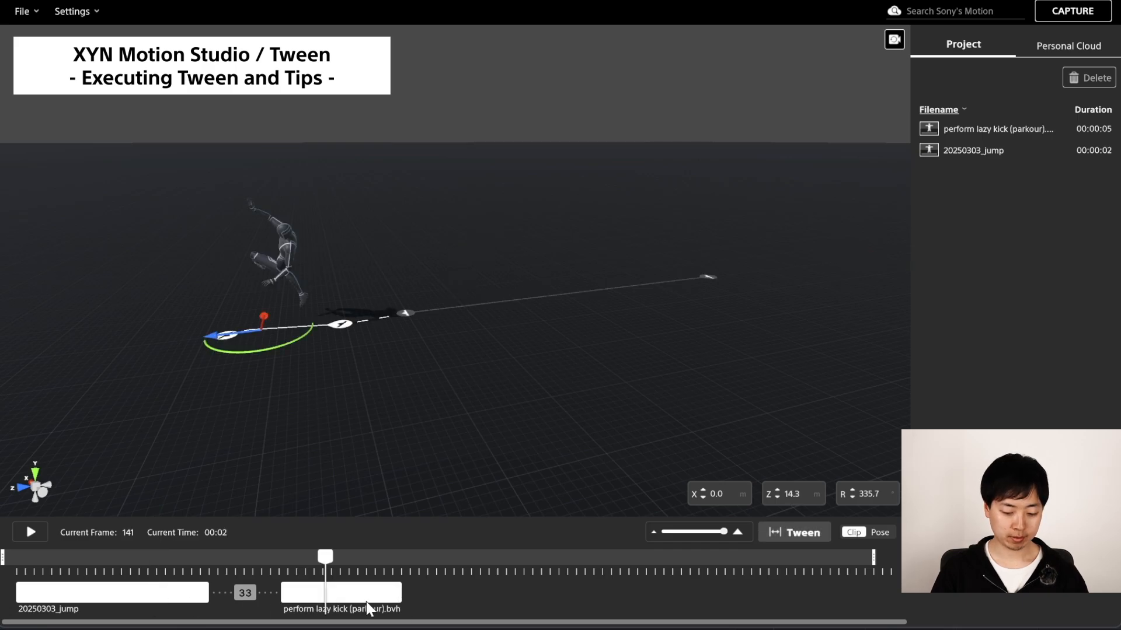
click(773, 541)
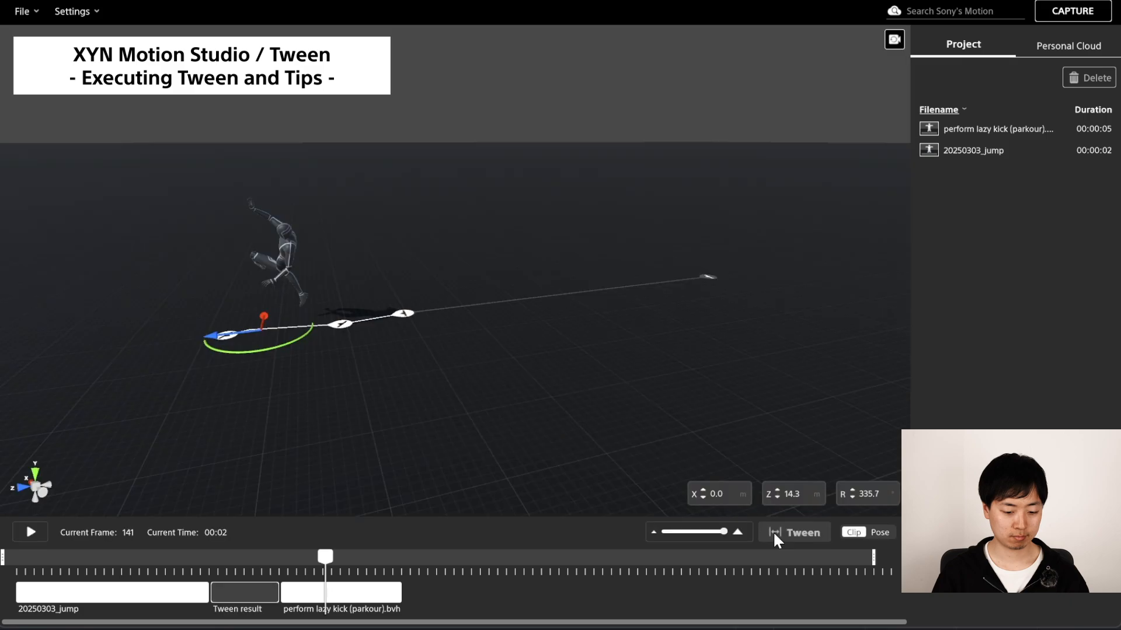
key(space)
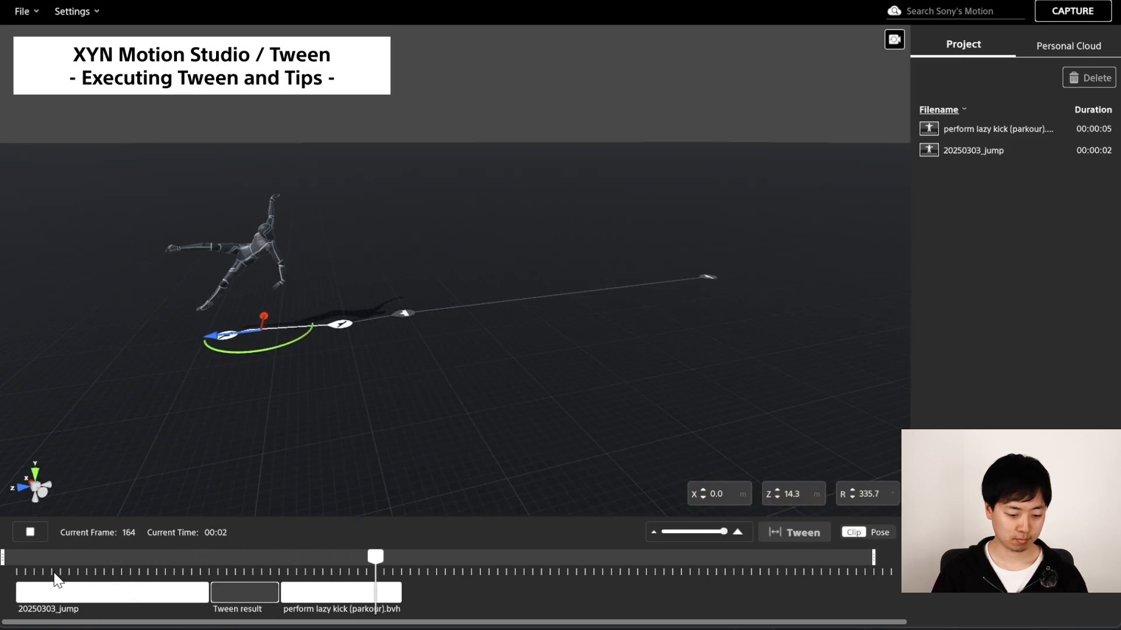
Stop playback and switch the timeline from Clip to Pose mode.
key(space)
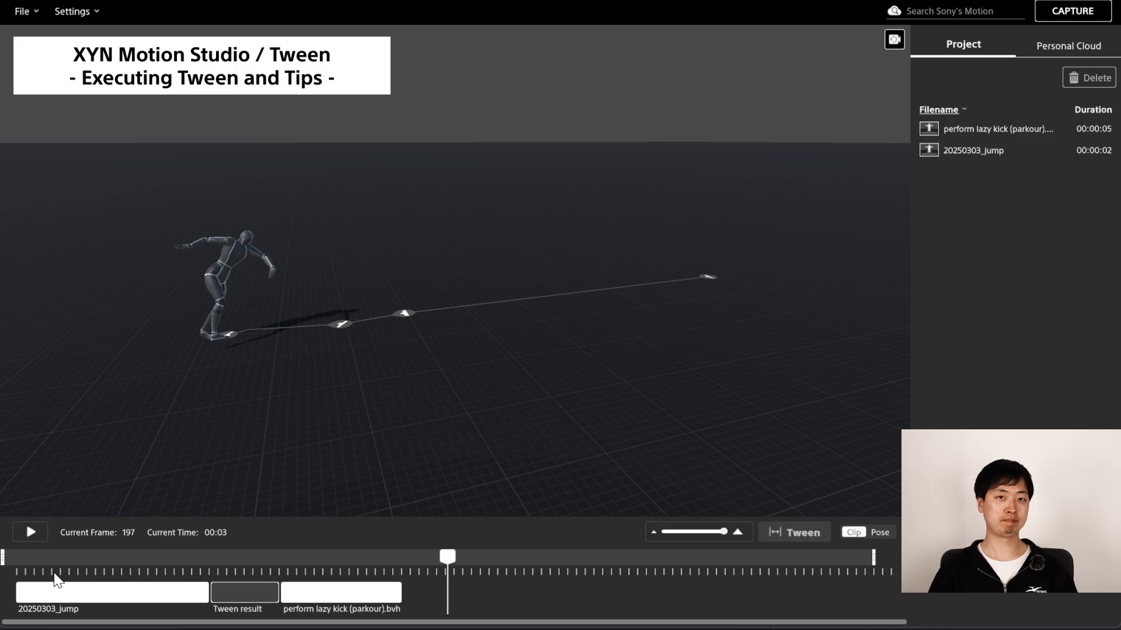
click(446, 575)
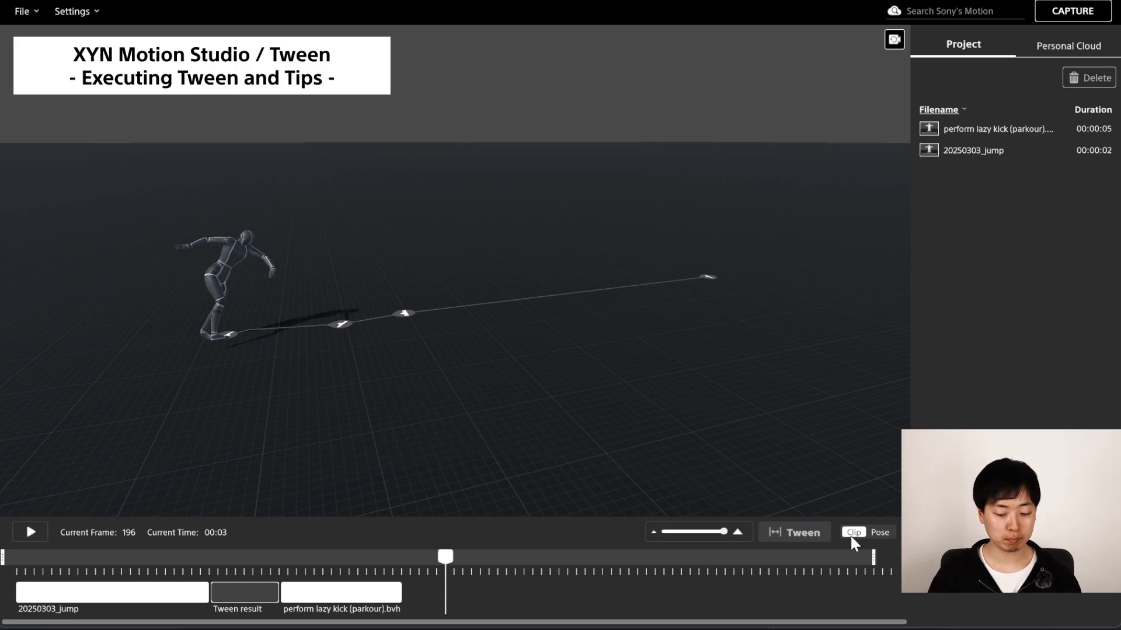
click(879, 533)
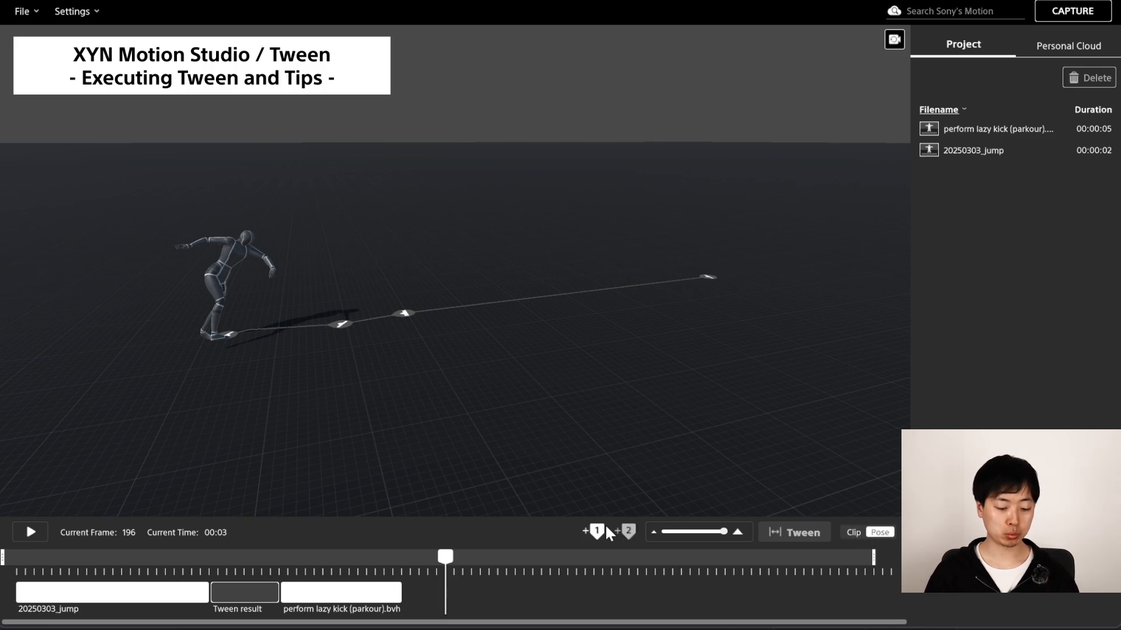
Delete the tween result, then lengthen the jump clip and slide the kick clip closer to leave an 18-frame gap.
click(257, 595)
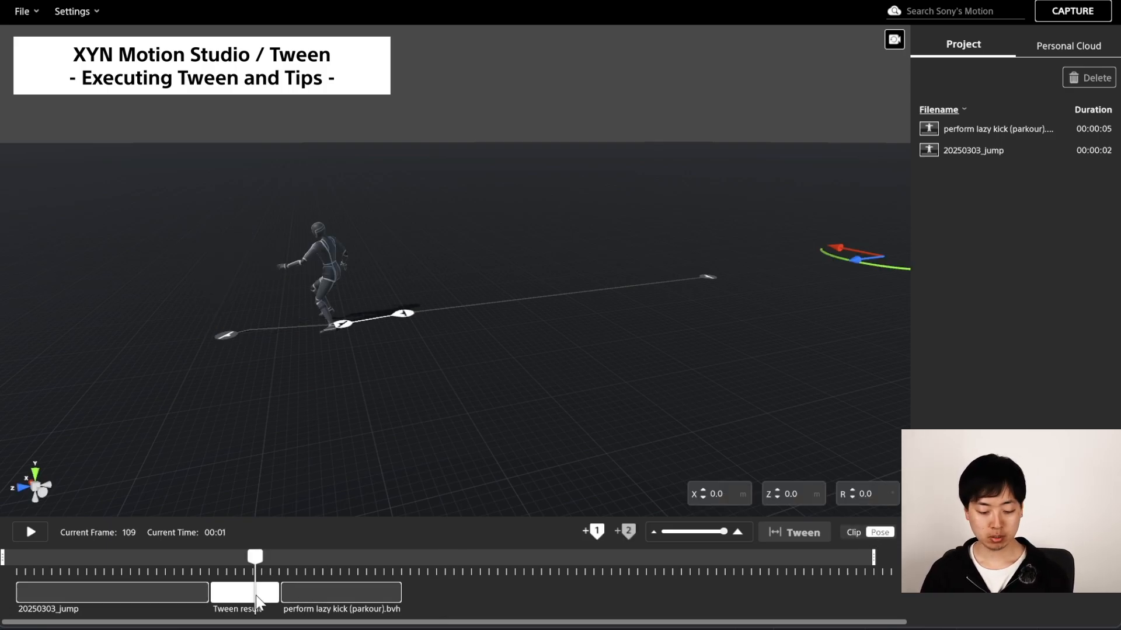
key(Delete)
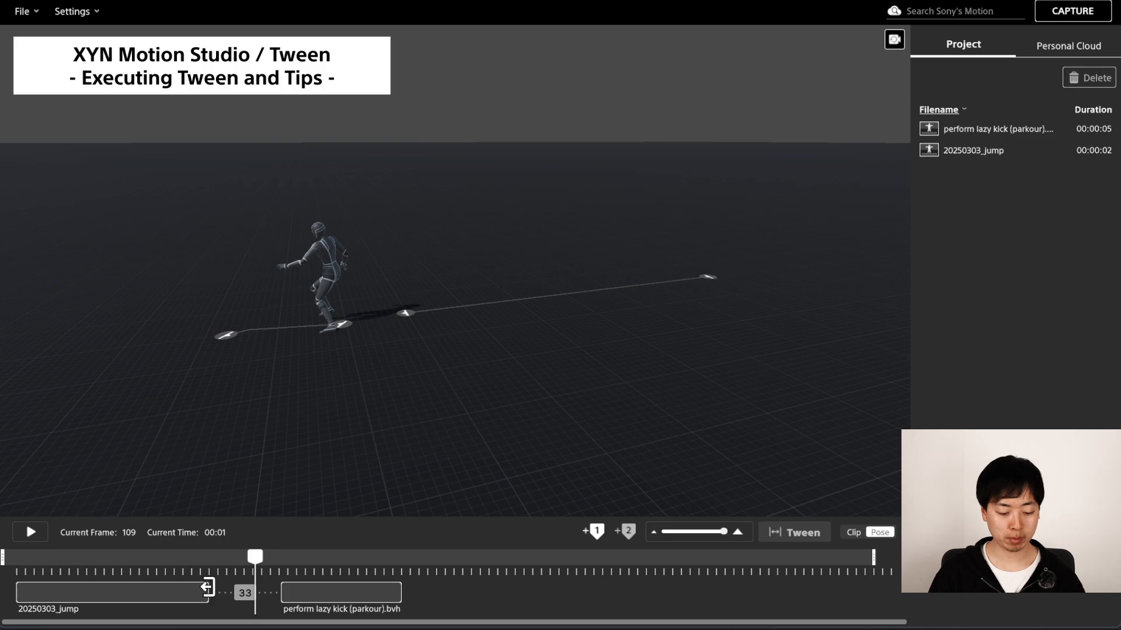
drag(210, 593, 222, 592)
drag(290, 595, 264, 595)
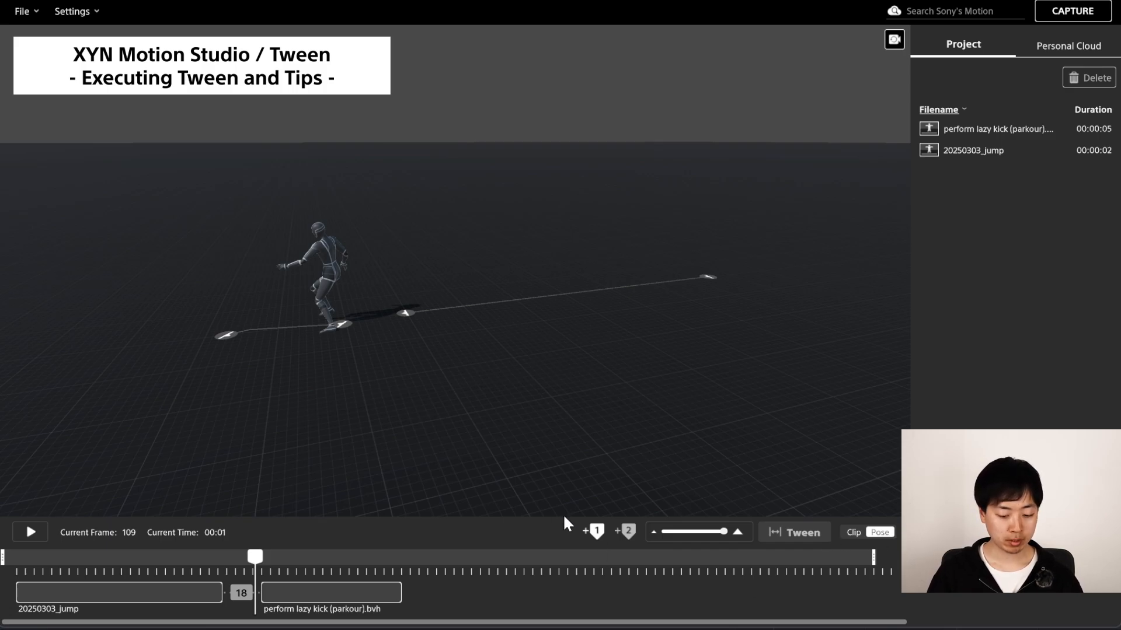
Place pose marker 1 at the jump clip's end (frame 89) and pose marker 2 at frame 120 in the kick clip.
drag(209, 574, 210, 573)
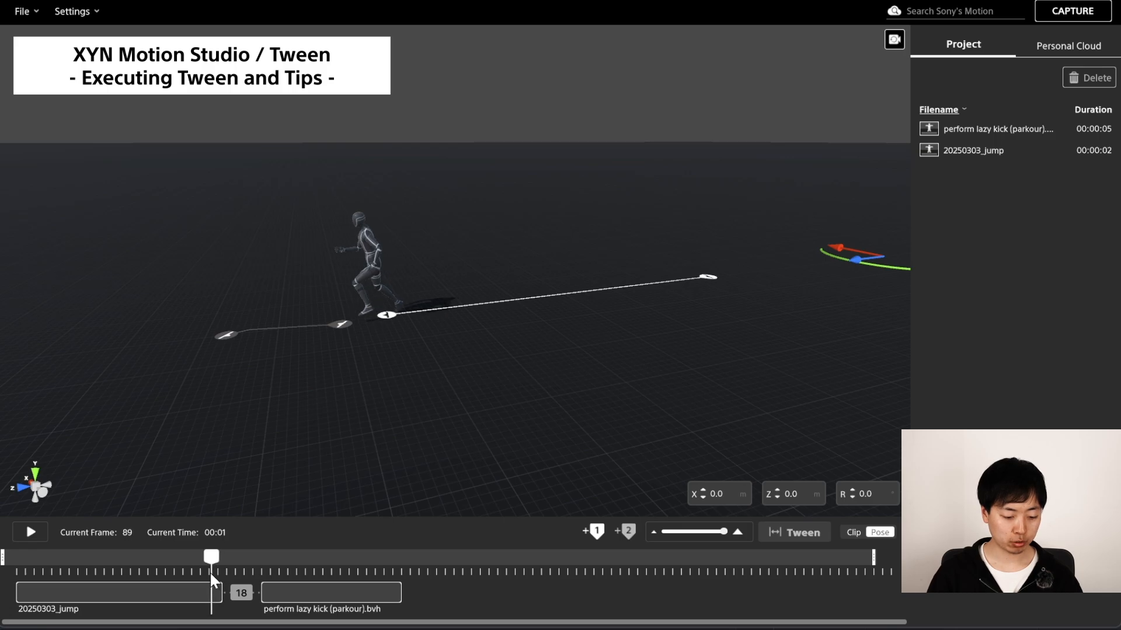
click(595, 534)
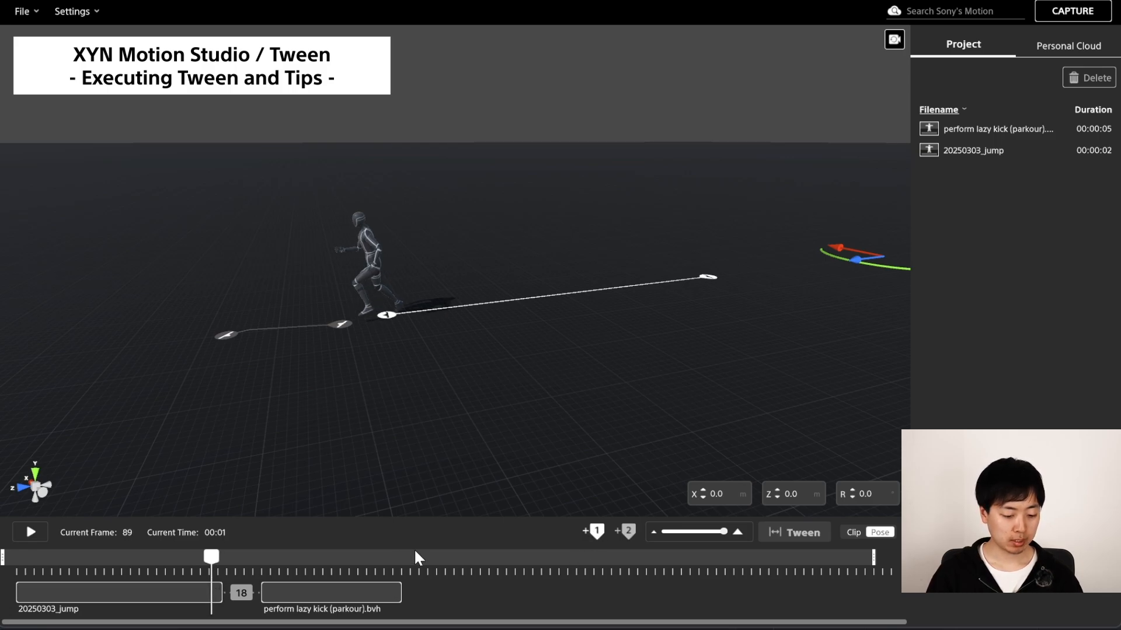
click(299, 569)
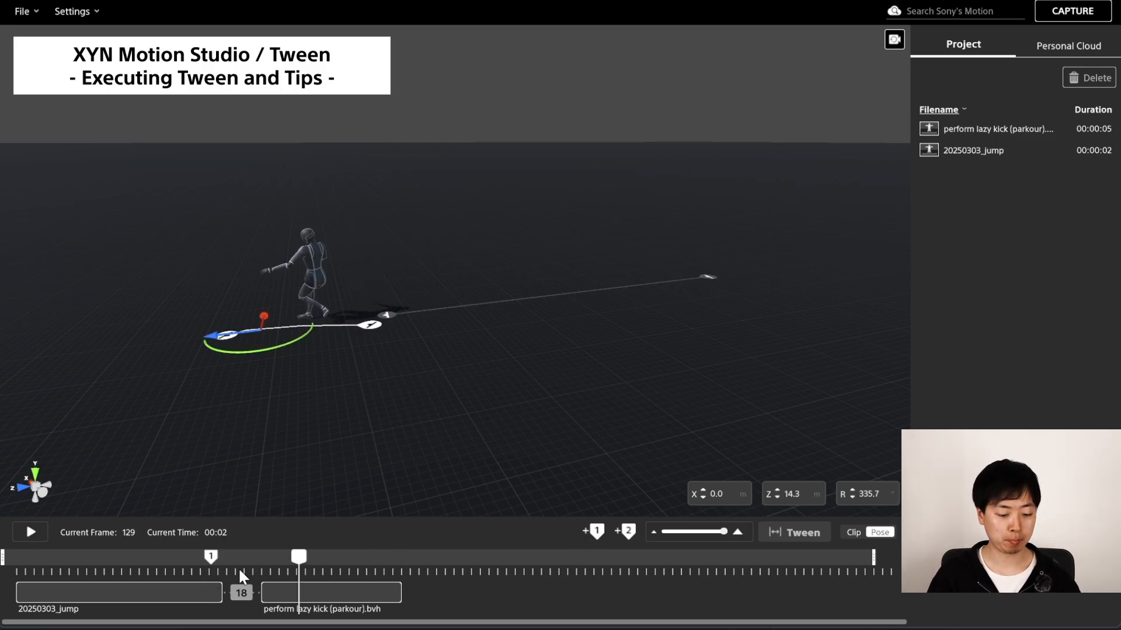
drag(213, 576, 278, 578)
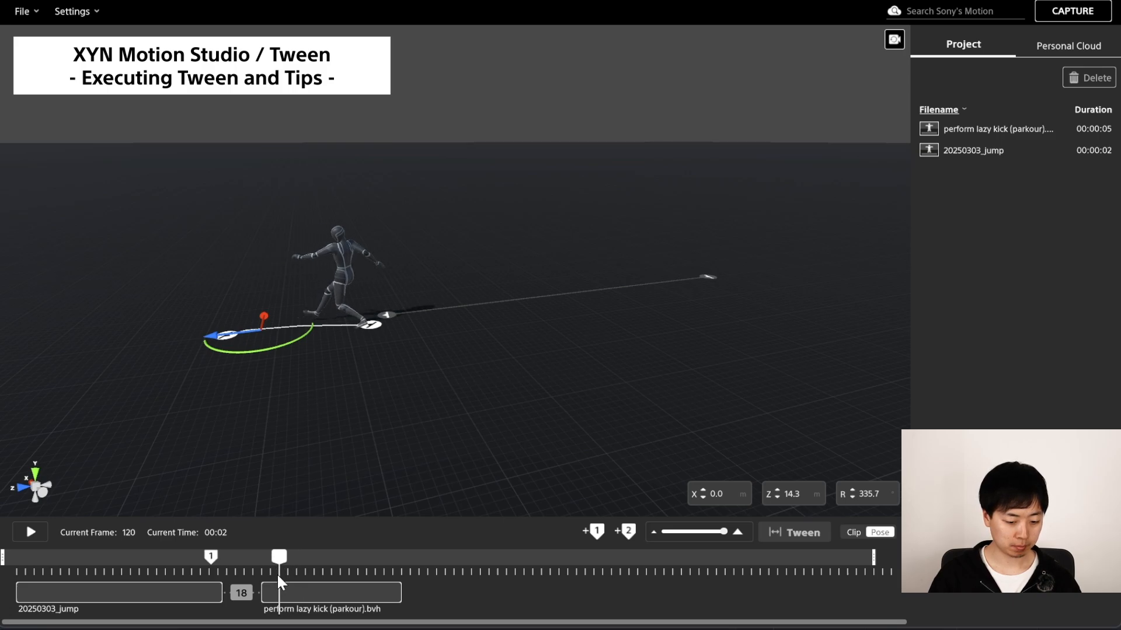
click(628, 532)
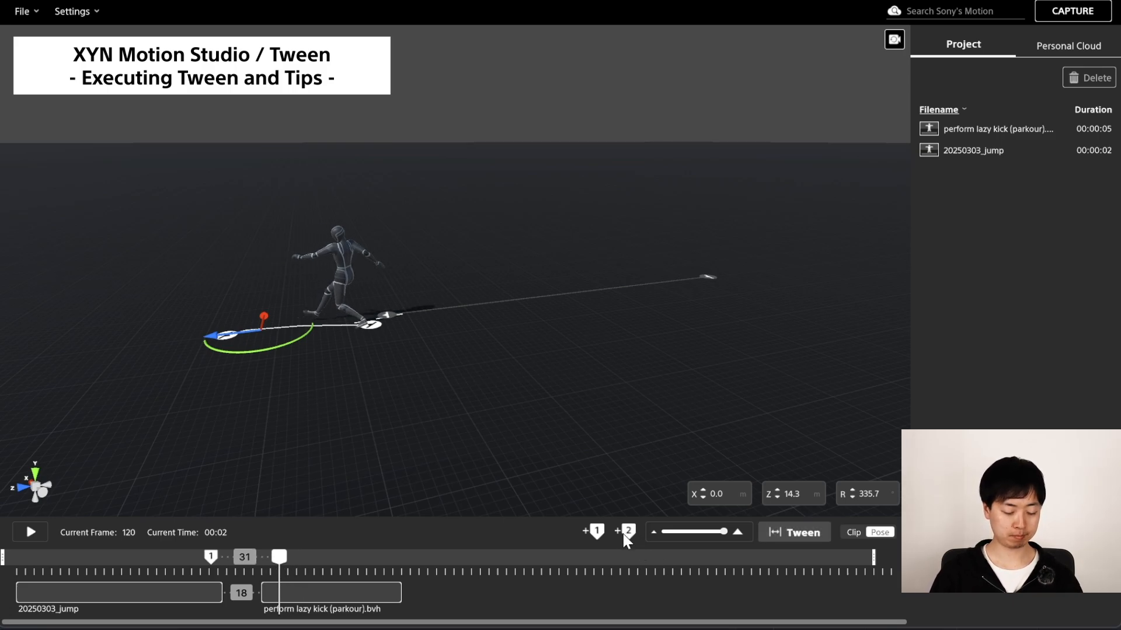
Generate a Tween between the two pose markers and play the result from the jump clip.
drag(265, 575, 445, 575)
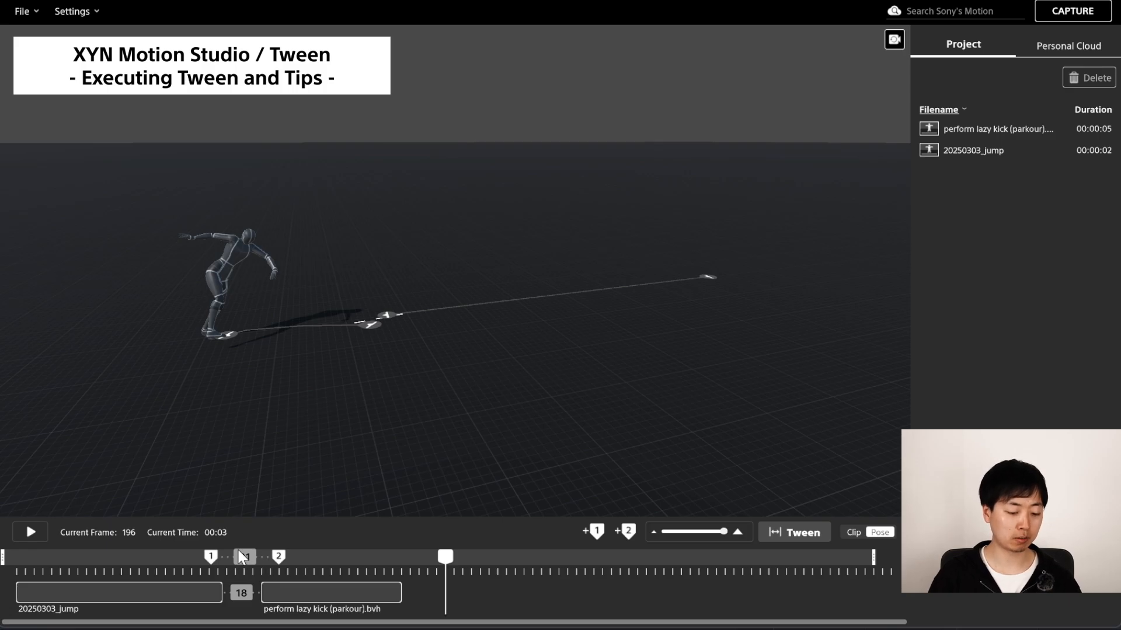
click(792, 535)
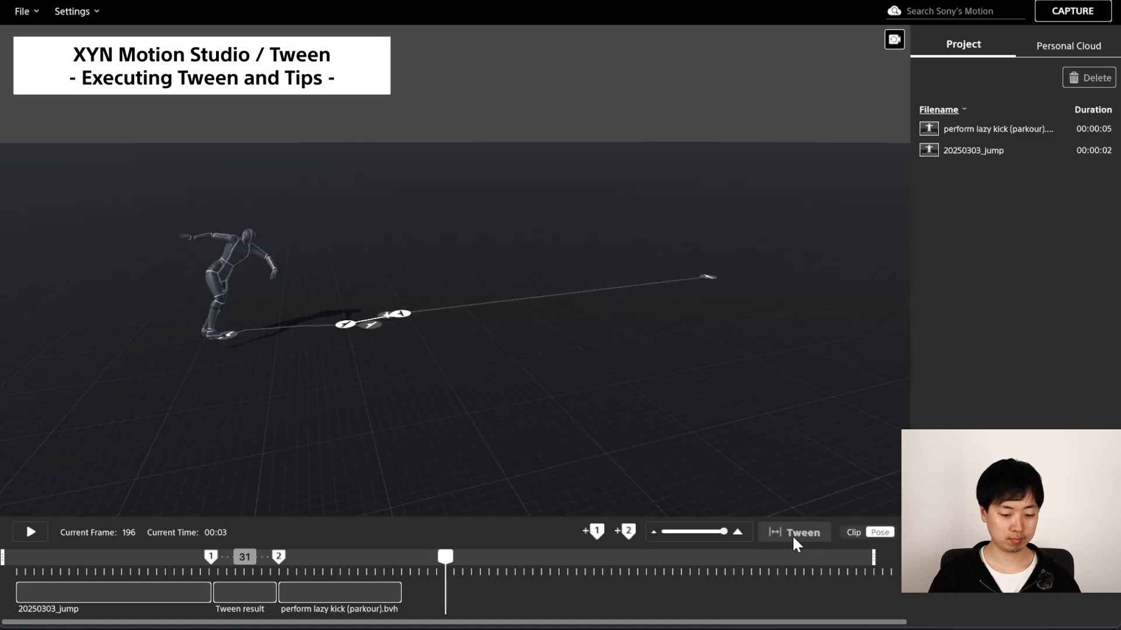
drag(283, 559, 111, 573)
key(space)
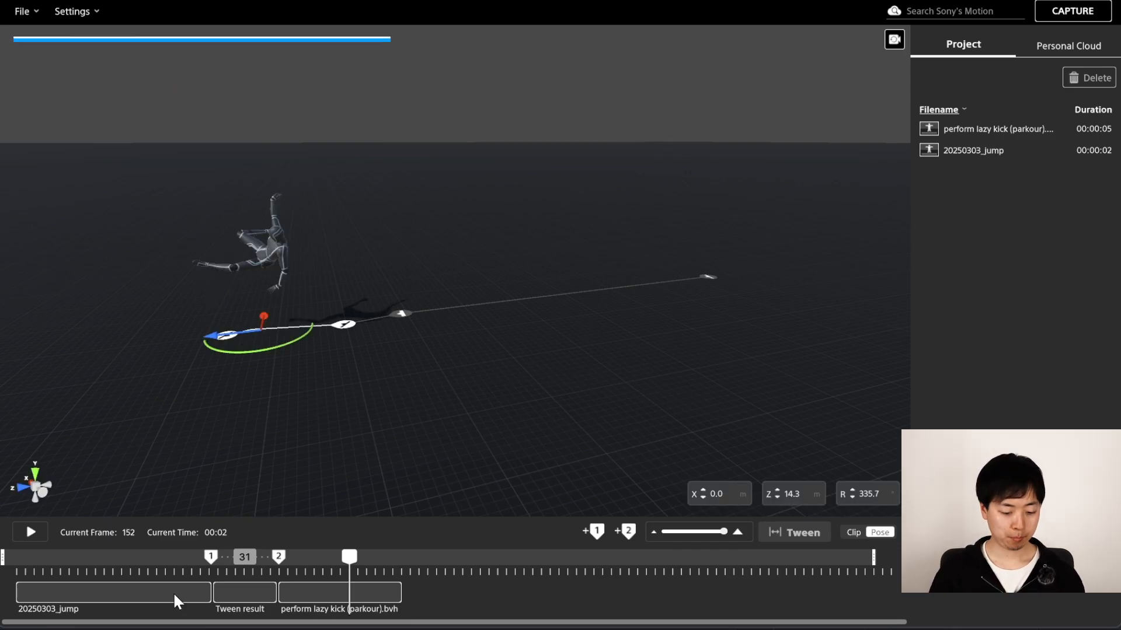
Select all three timeline clips and export the work area as an .fbx motion file named jump--kick.
click(181, 590)
shift+click(254, 595)
shift+click(342, 594)
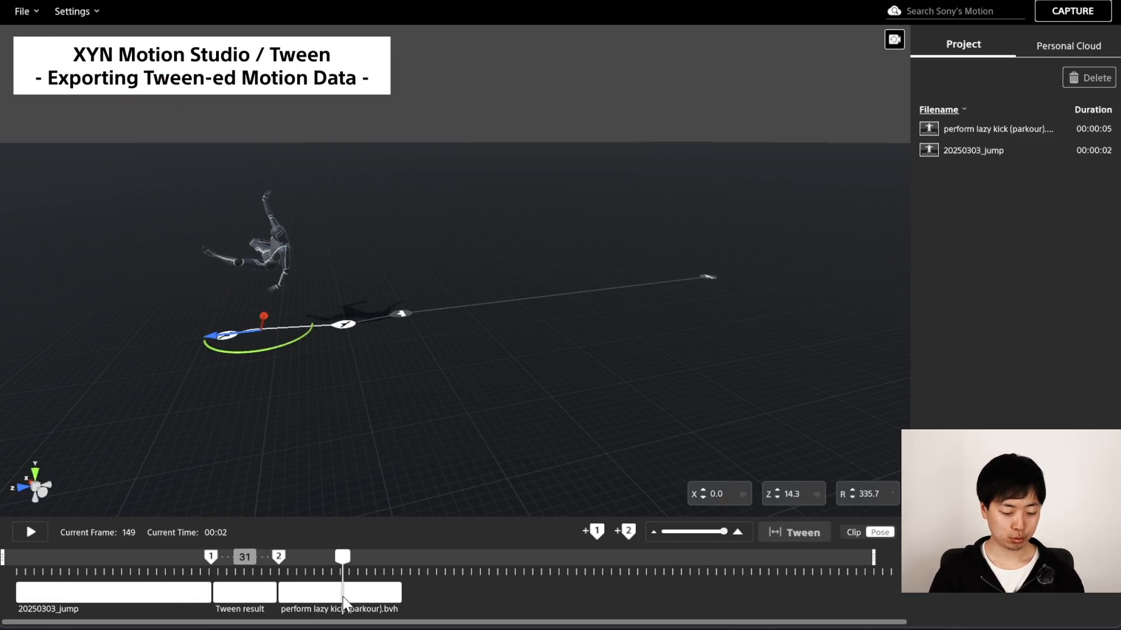
click(24, 13)
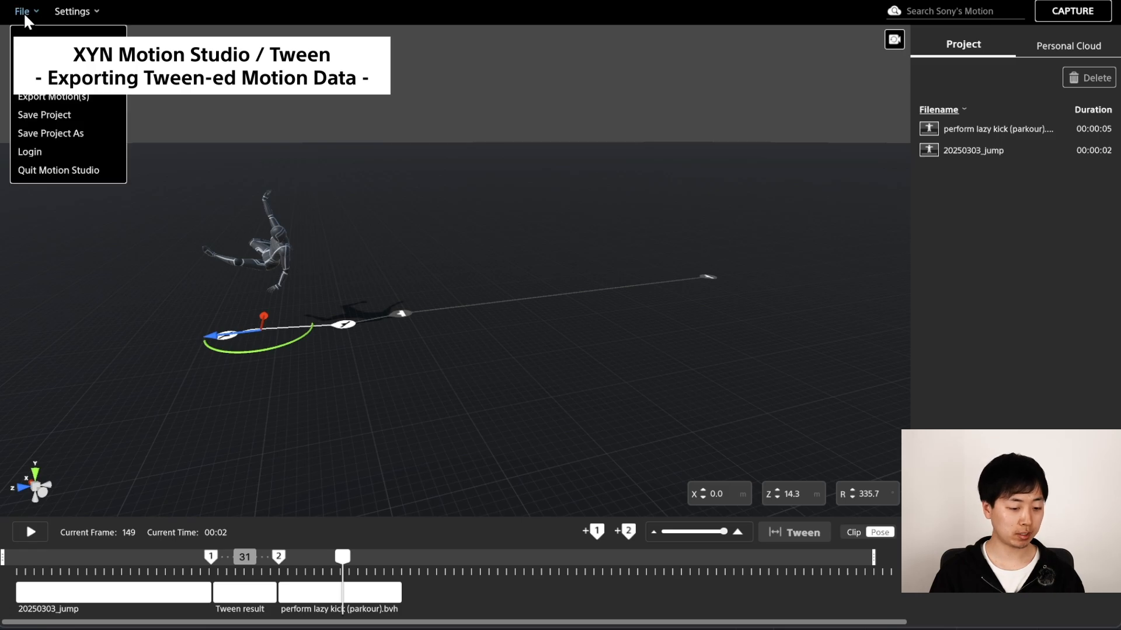
click(46, 98)
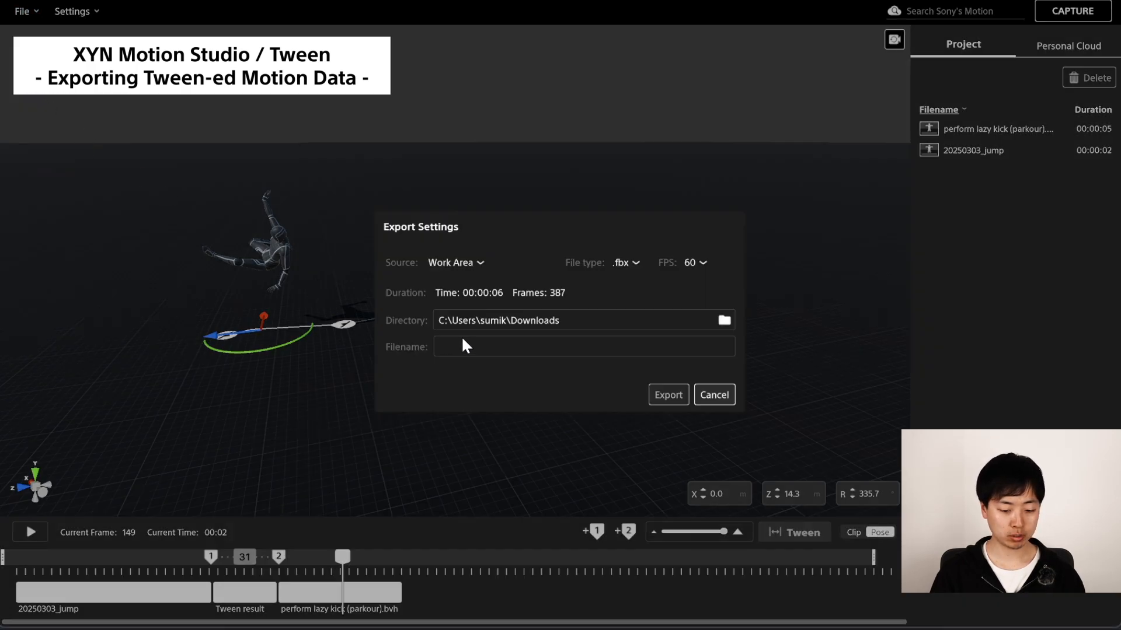
click(540, 345)
text(ju)
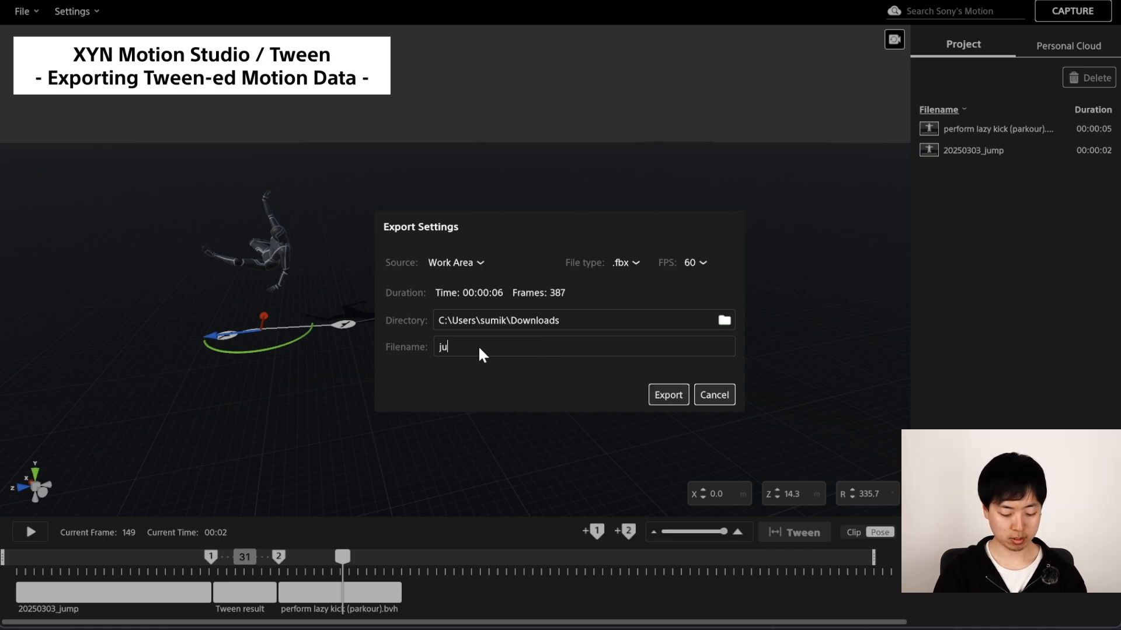
text(mp--kick)
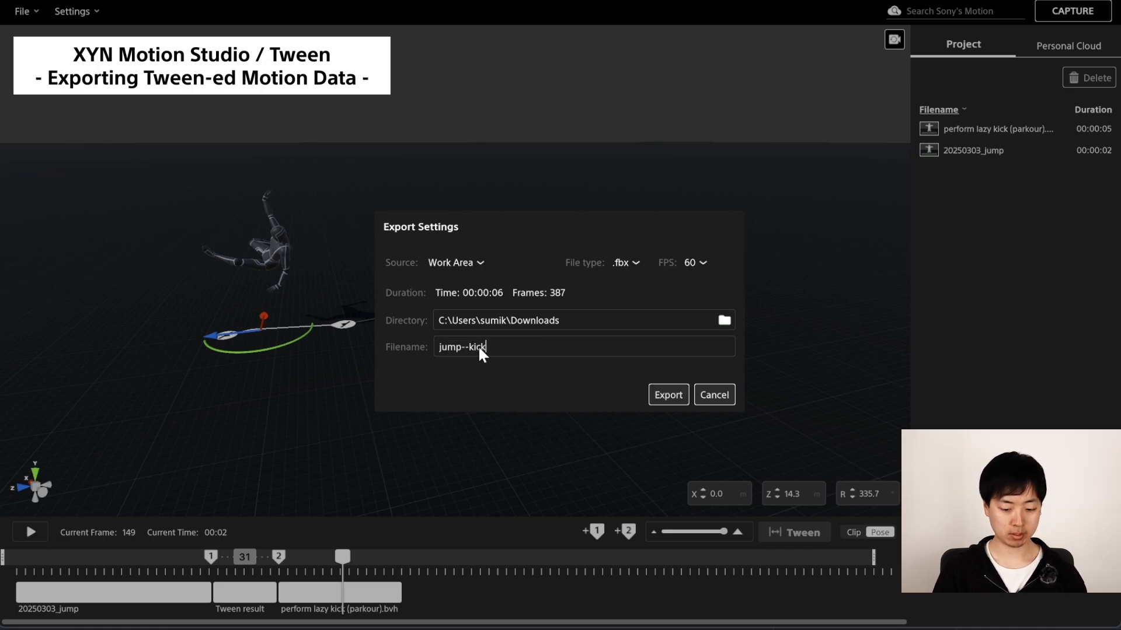
click(669, 396)
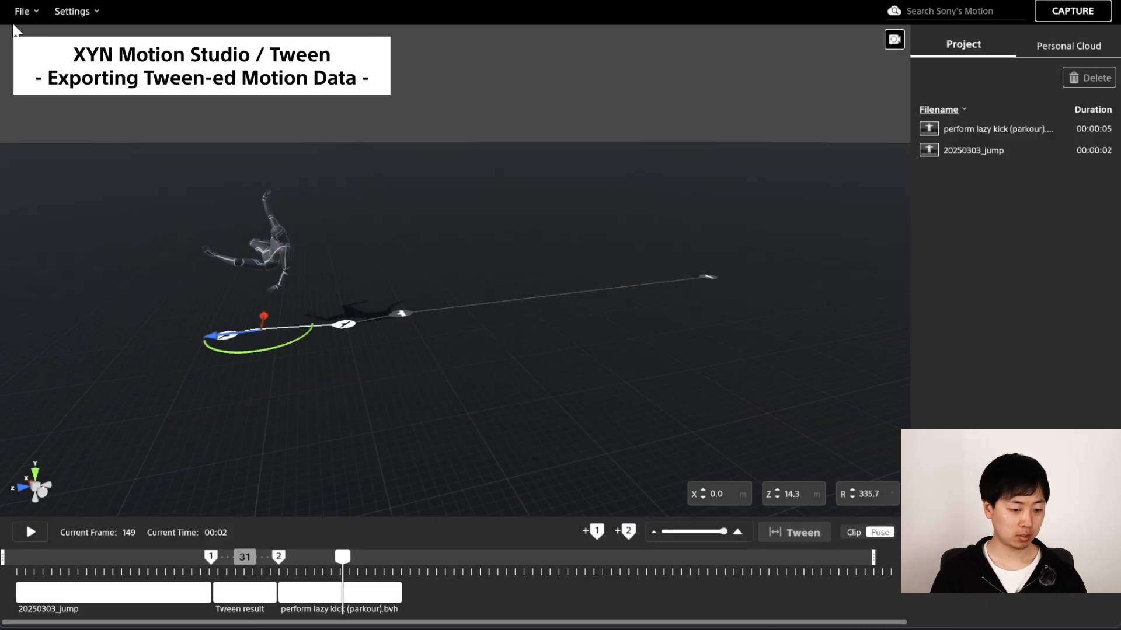
Import the exported jump--kick.fbx motion file into the project.
click(22, 11)
click(53, 77)
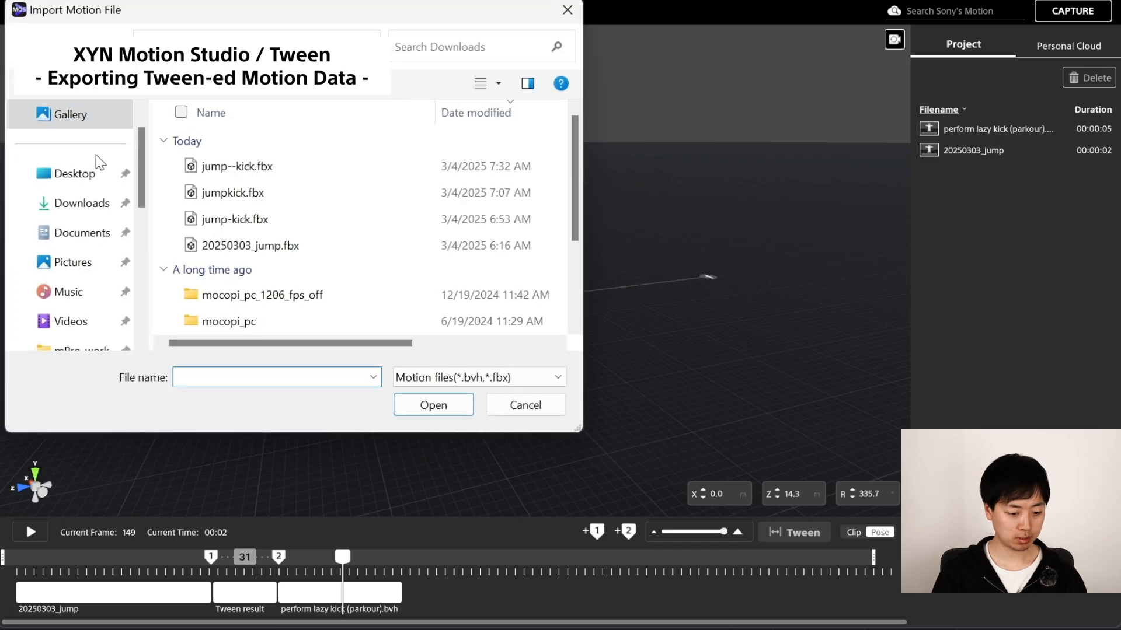
double_click(237, 167)
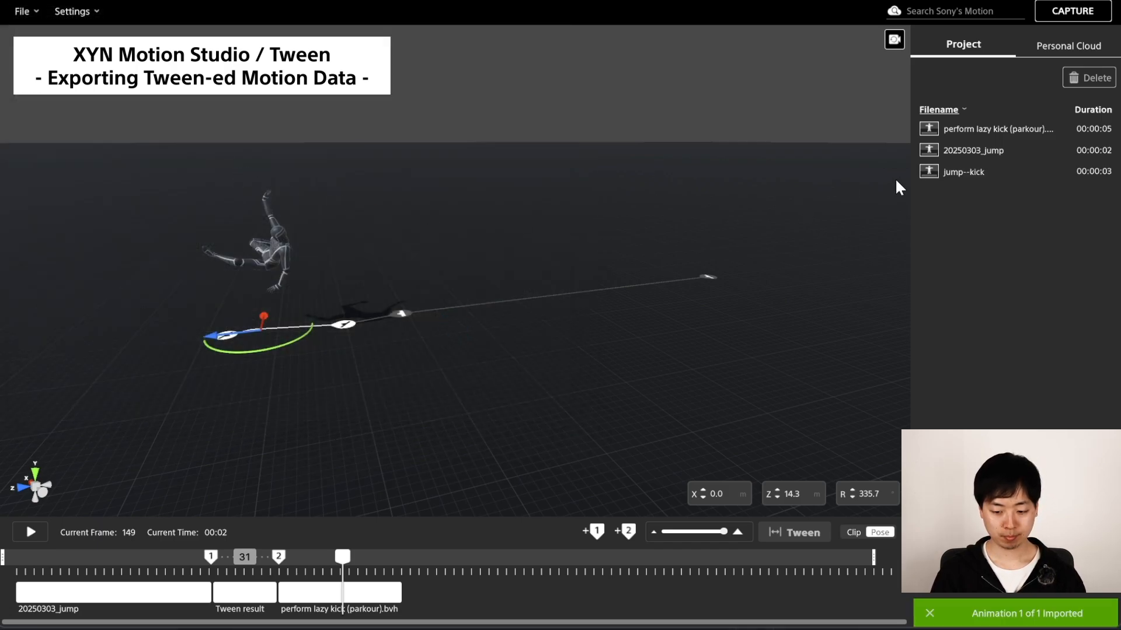
Add the jump--kick clip to the timeline after the kick clip and play it back.
drag(963, 171, 470, 598)
drag(583, 596, 579, 596)
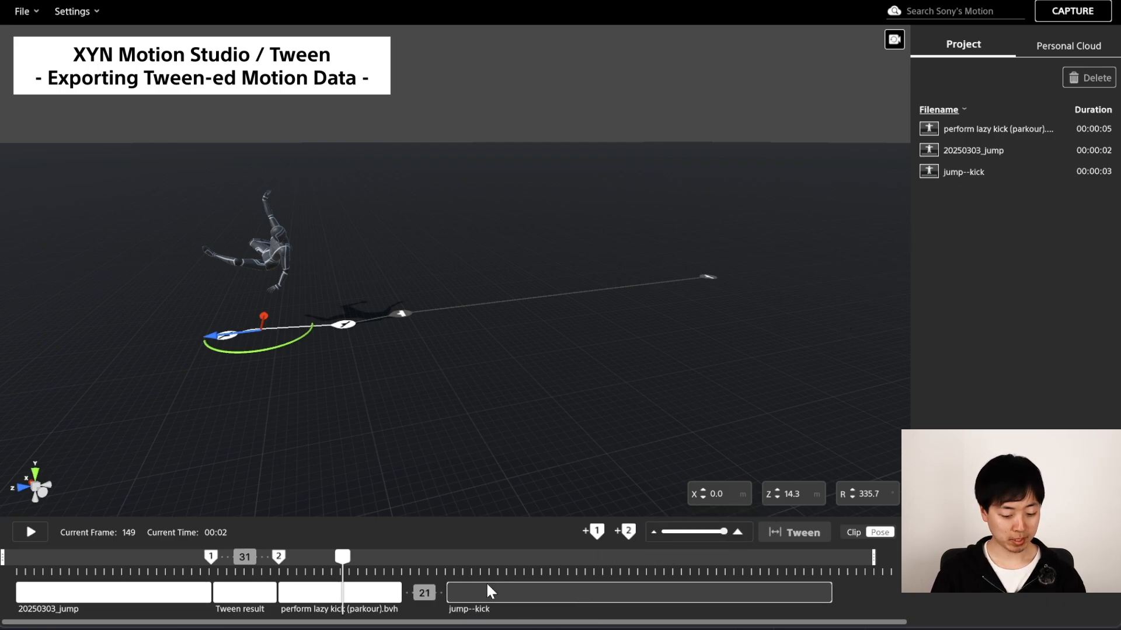
drag(471, 577, 451, 569)
key(space)
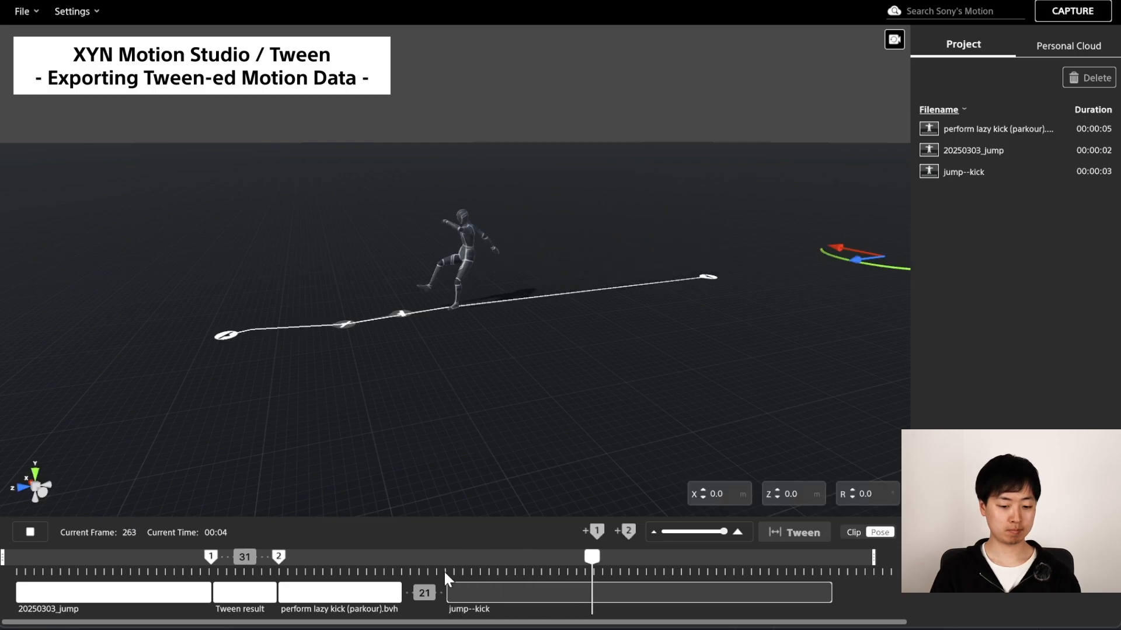